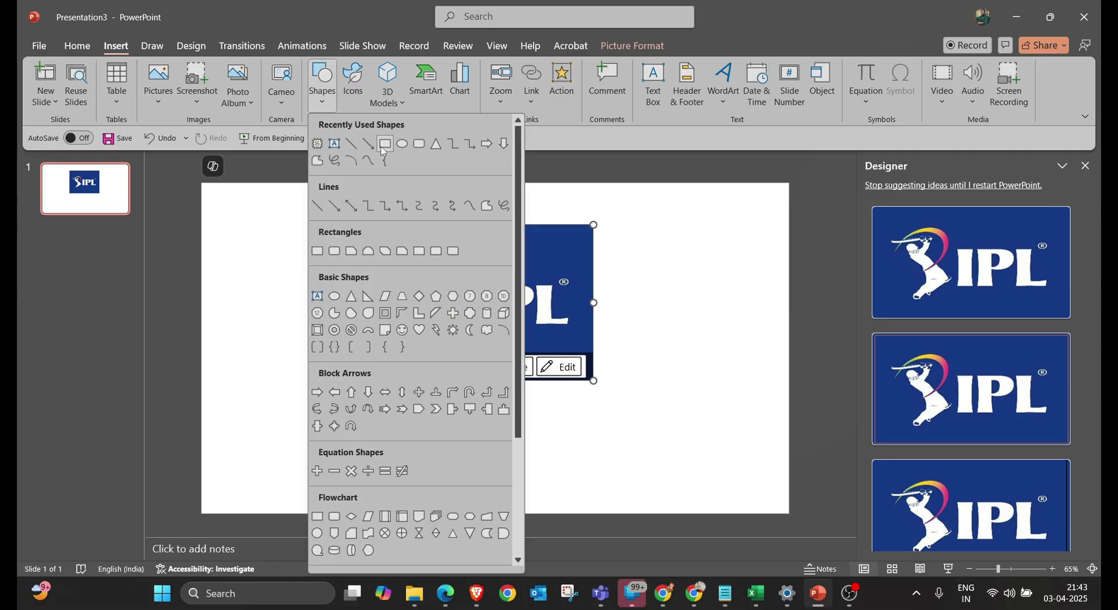
# Draw a rectangle covering the entire slide and fill it with the IPL logo's blue using the Eyedropper
pyautogui.click(319, 249)
pyautogui.moveTo(342, 187)
pyautogui.mouseDown()
pyautogui.moveTo(399, 256)
pyautogui.moveTo(929, 518)
pyautogui.mouseUp()
pyautogui.click(424, 68)
pyautogui.click(457, 348)
pyautogui.click(532, 266)
# Send the blue rectangle behind the IPL logo and move the logo slightly higher on the slide
pyautogui.click(798, 86)
pyautogui.moveTo(635, 303); pyautogui.dragTo(629, 271)
pyautogui.click(262, 244)
# Insert the Chennai, Kolkata, Lucknow, Mumbai and Bengaluru team logo pictures together from the Downloads folder
pyautogui.click(116, 46)
pyautogui.click(166, 102)
pyautogui.click(185, 146)
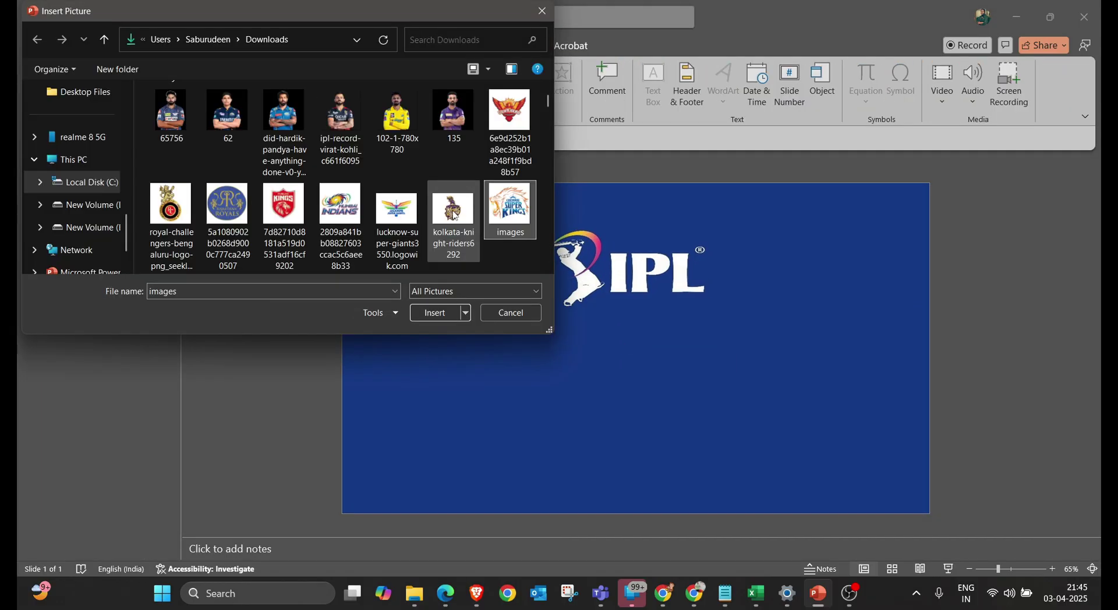
pyautogui.keyDown('ctrl'); pyautogui.click(398, 233); pyautogui.keyUp('ctrl')
pyautogui.keyDown('ctrl'); pyautogui.click(341, 233); pyautogui.keyUp('ctrl')
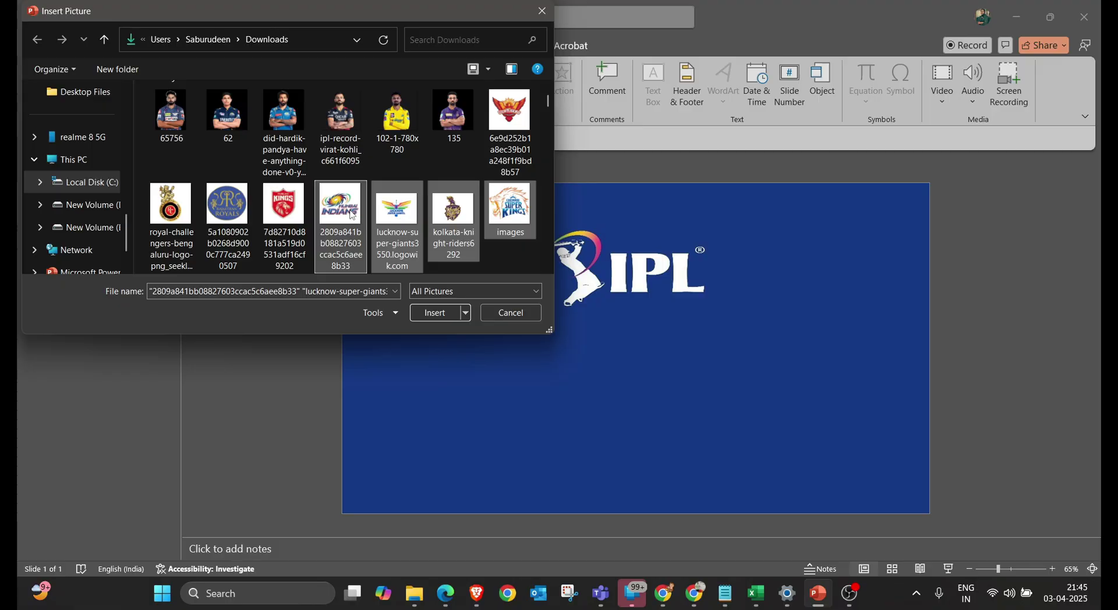
pyautogui.keyDown('ctrl'); pyautogui.click(172, 232); pyautogui.keyUp('ctrl')
pyautogui.keyDown('ctrl'); pyautogui.click(241, 238); pyautogui.keyUp('ctrl')
pyautogui.click(435, 315)
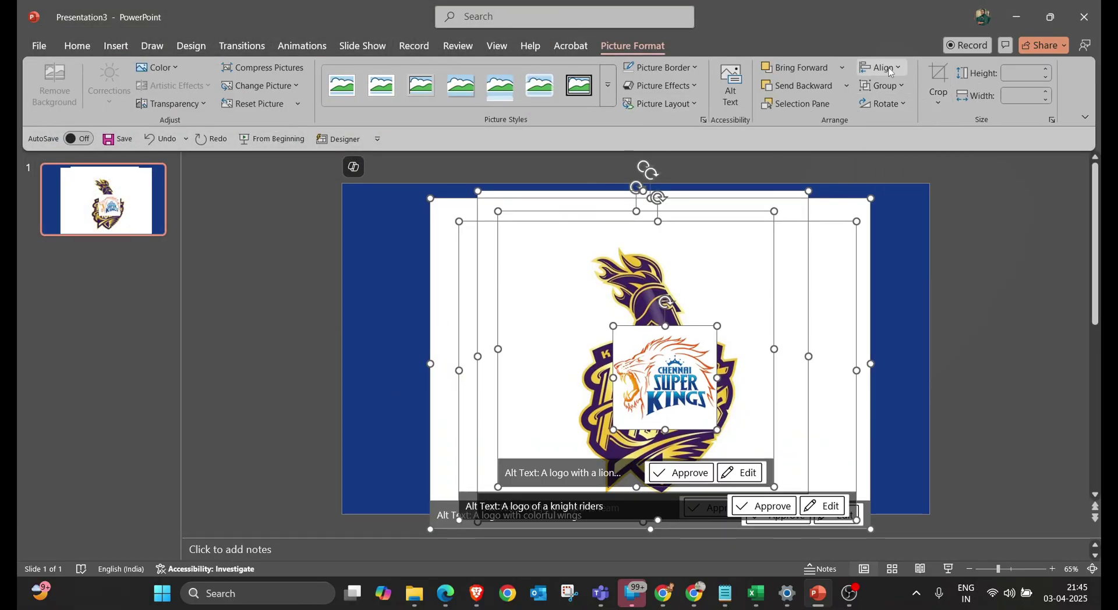
# Crop the five inserted team logos to an oval shape and set their height to 5 cm
pyautogui.click(944, 99)
pyautogui.moveTo(958, 149)
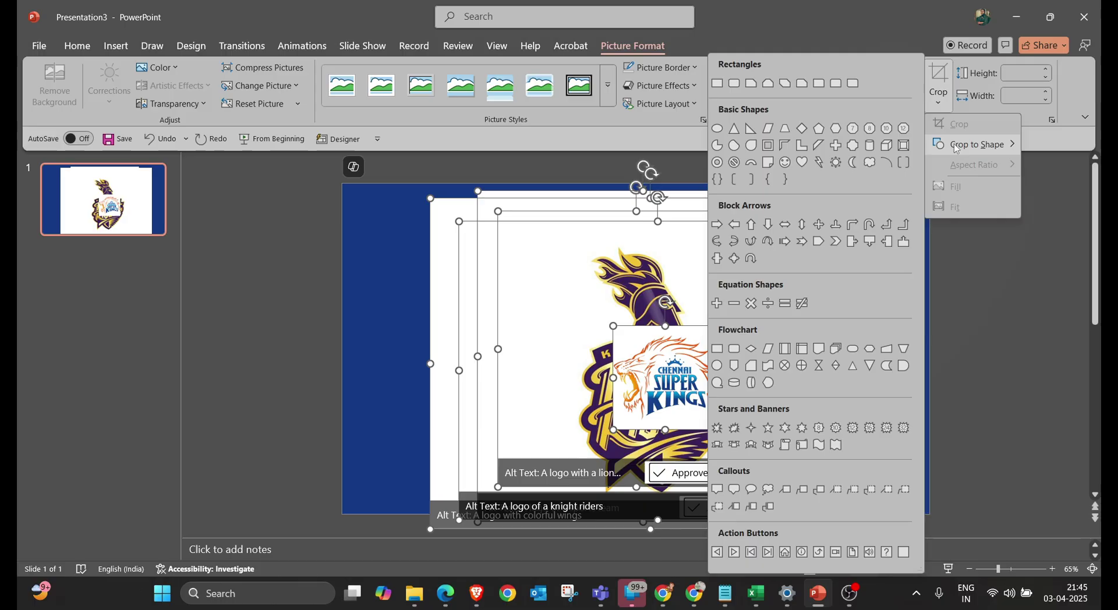
pyautogui.click(719, 129)
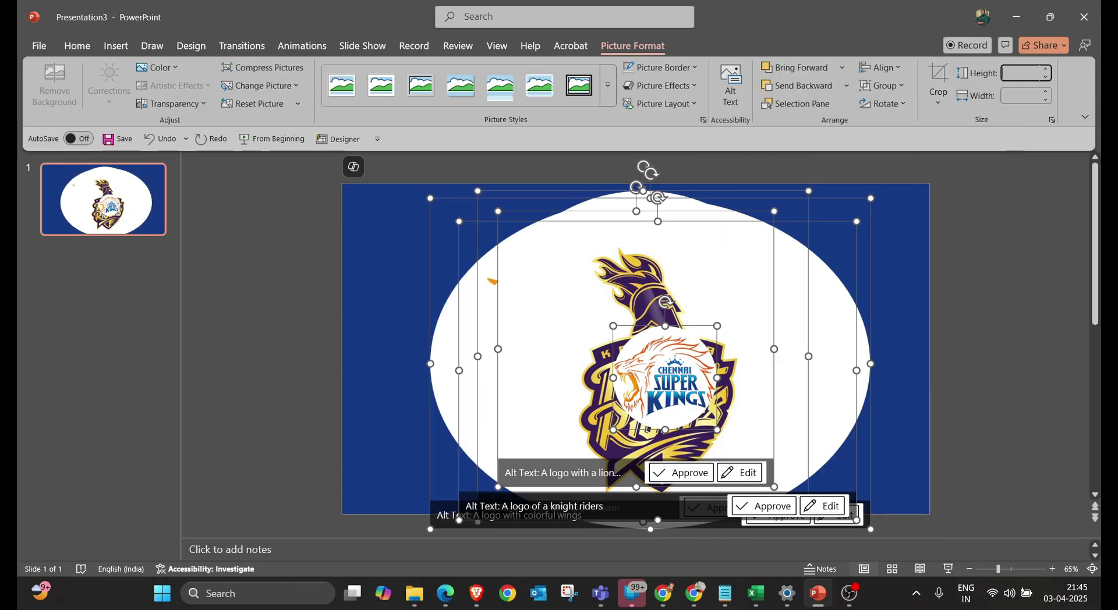
pyautogui.write('5')
pyautogui.press('Return')
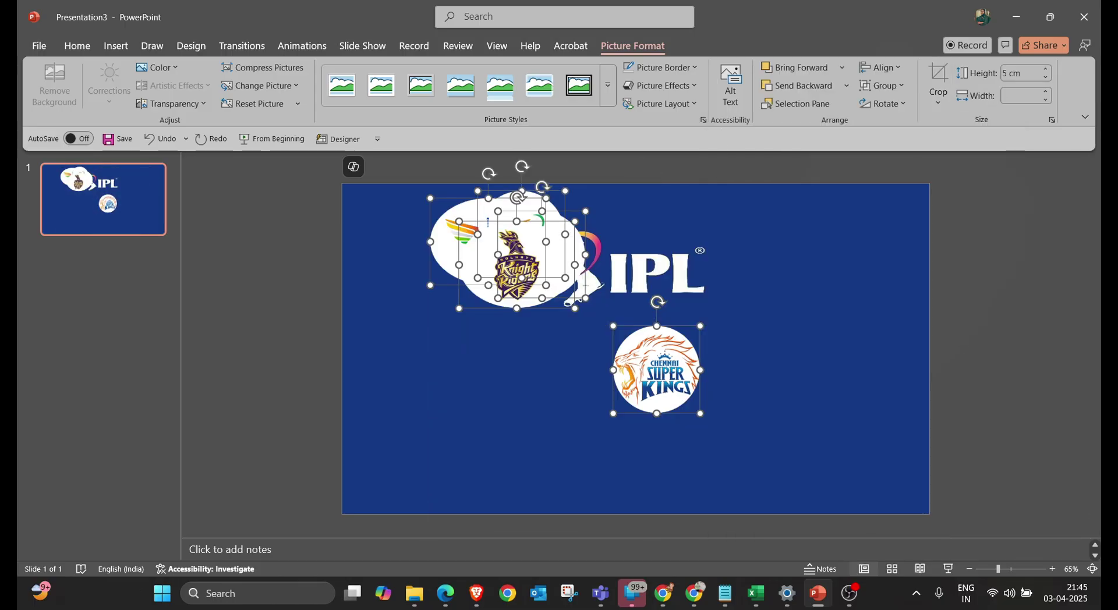
# Move the Chennai Super Kings logo to the slide's lower left and the Knight Riders logo below the IPL logo
pyautogui.click(1036, 361)
pyautogui.moveTo(666, 372); pyautogui.dragTo(432, 430)
pyautogui.moveTo(558, 269); pyautogui.dragTo(623, 376)
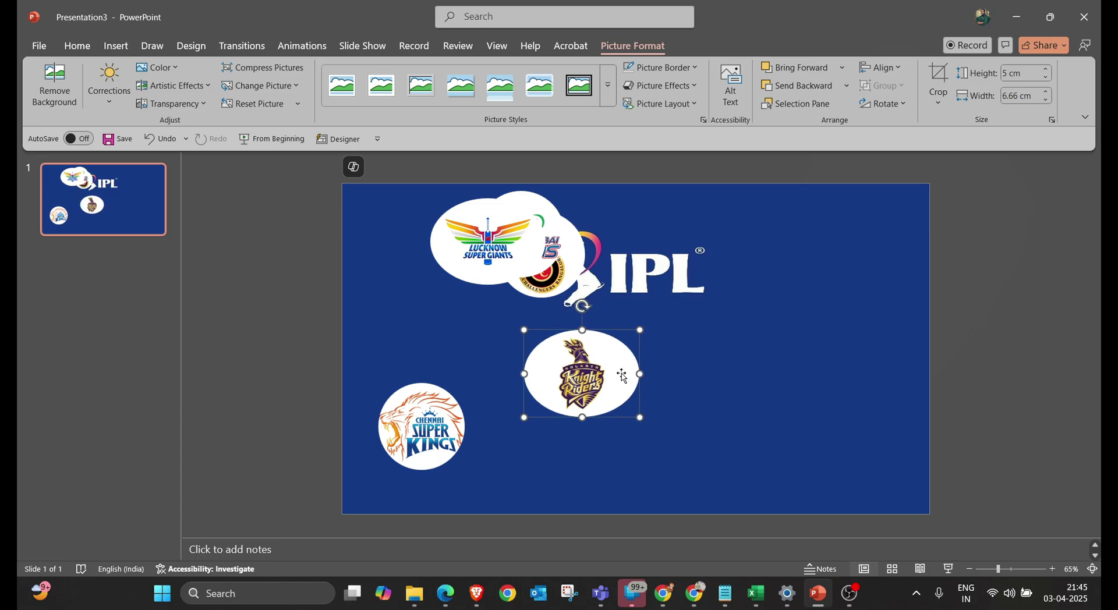
# Crop the sides of the Knight Riders logo into a circle and shift it left of the slide's centre
pyautogui.hotkey('alt', 'j')
pyautogui.press('p')
pyautogui.press('v')
pyautogui.press('c')
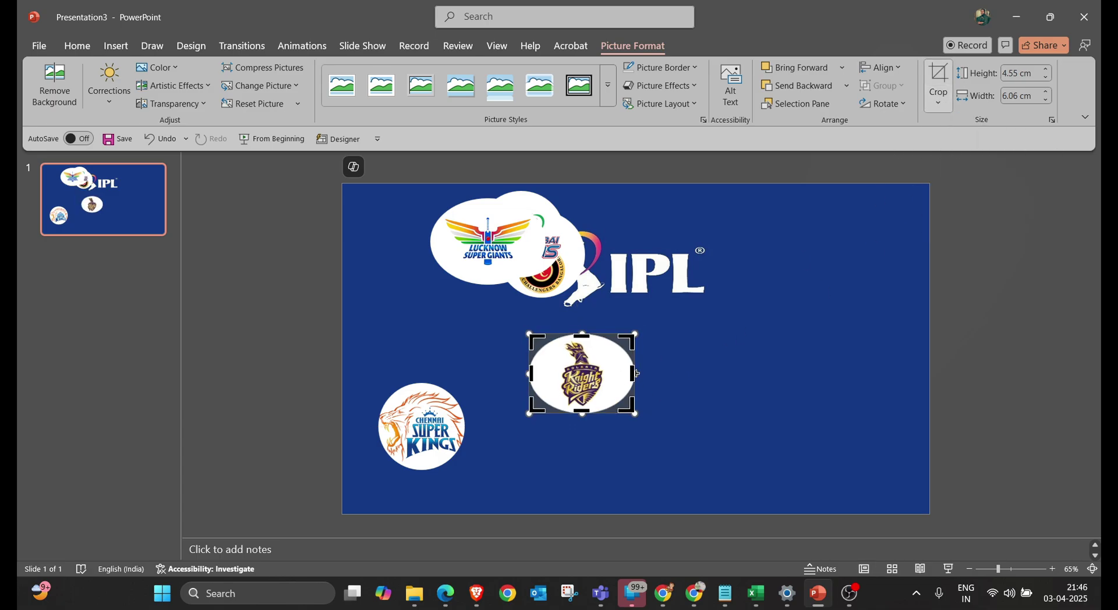
pyautogui.moveTo(524, 373); pyautogui.dragTo(530, 371)
pyautogui.moveTo(593, 382); pyautogui.dragTo(544, 385)
pyautogui.press('Escape')
# Spread the Mumbai Indians, Royal Challengers and Lucknow logos across the lower part of the slide in a zigzag row
pyautogui.moveTo(517, 247); pyautogui.dragTo(850, 446)
pyautogui.moveTo(695, 395); pyautogui.dragTo(981, 278)
pyautogui.moveTo(849, 445); pyautogui.dragTo(625, 431)
pyautogui.moveTo(541, 255); pyautogui.dragTo(726, 368)
pyautogui.moveTo(953, 272); pyautogui.dragTo(834, 442)
# Crop the Lucknow Super Giants logo to a square aspect ratio so its oval is a circle
pyautogui.click(934, 78)
pyautogui.click(938, 103)
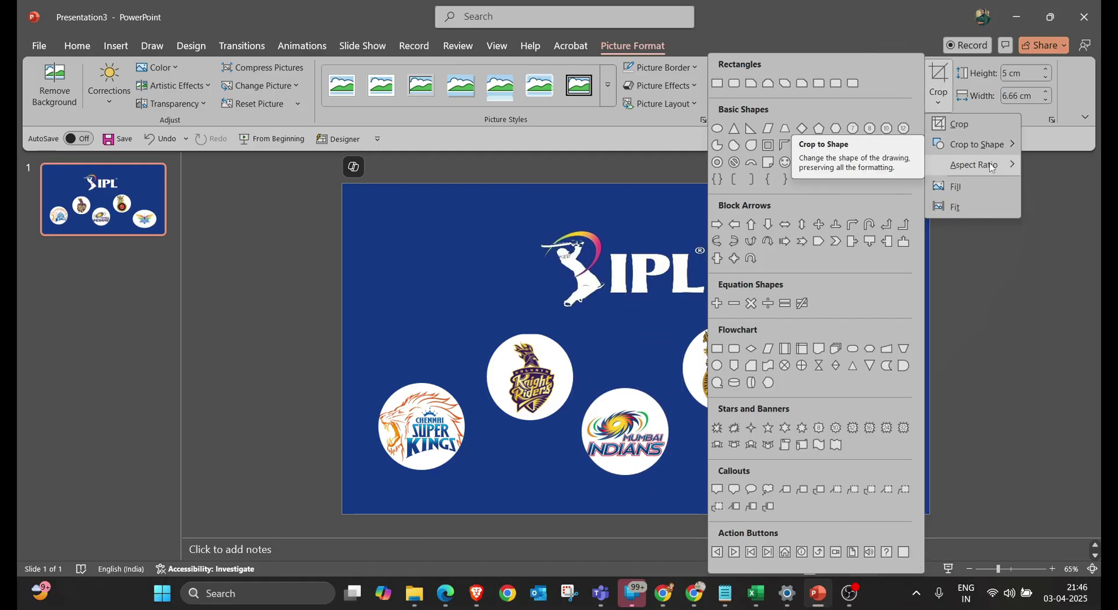
pyautogui.click(1048, 172)
pyautogui.click(974, 394)
# Move the Lucknow logo right so its slide margin matches that of the Chennai logo on the opposite side
pyautogui.click(835, 434)
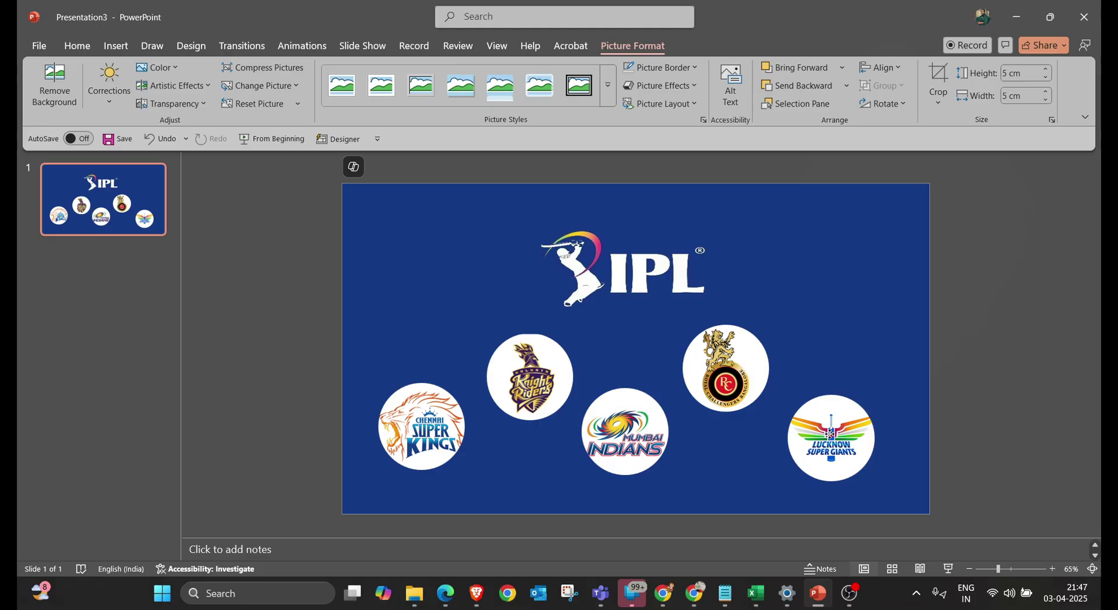
pyautogui.keyDown('shift'); pyautogui.click(624, 431); pyautogui.keyUp('shift')
pyautogui.click(861, 433)
pyautogui.moveTo(861, 433); pyautogui.dragTo(875, 433)
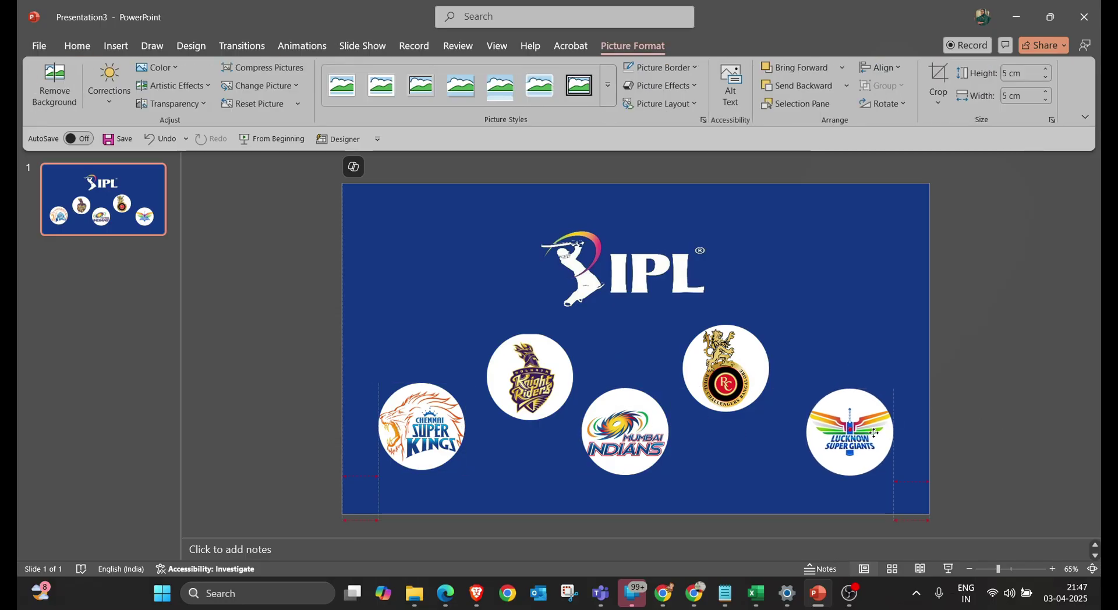
# Bottom-align the Chennai, Mumbai and Lucknow logos and distribute them horizontally
pyautogui.keyDown('shift'); pyautogui.click(655, 446); pyautogui.keyUp('shift')
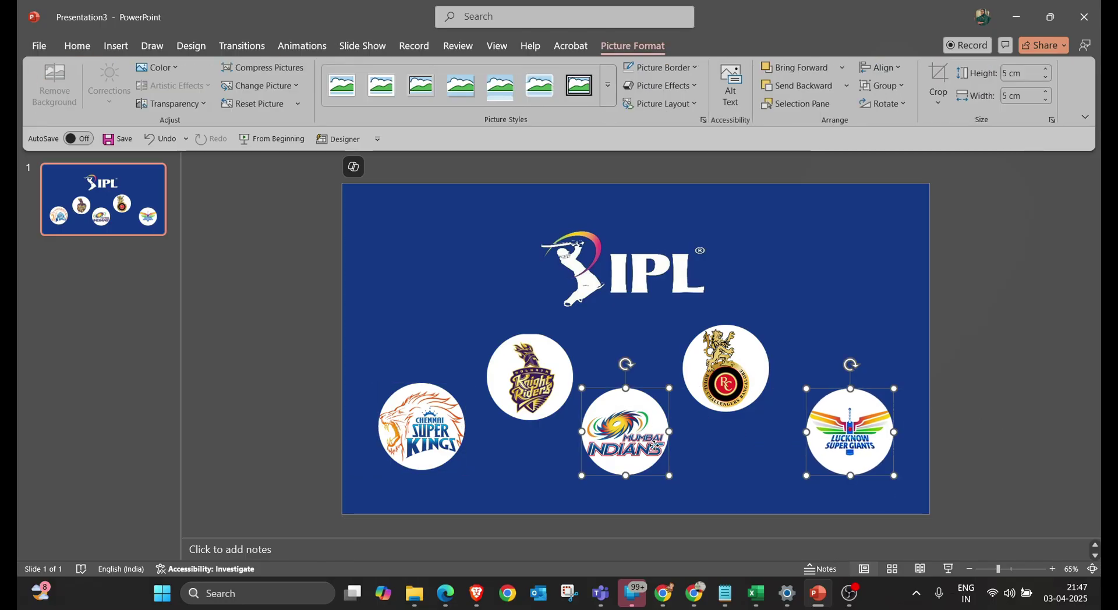
pyautogui.click(903, 67)
pyautogui.click(907, 191)
pyautogui.click(895, 68)
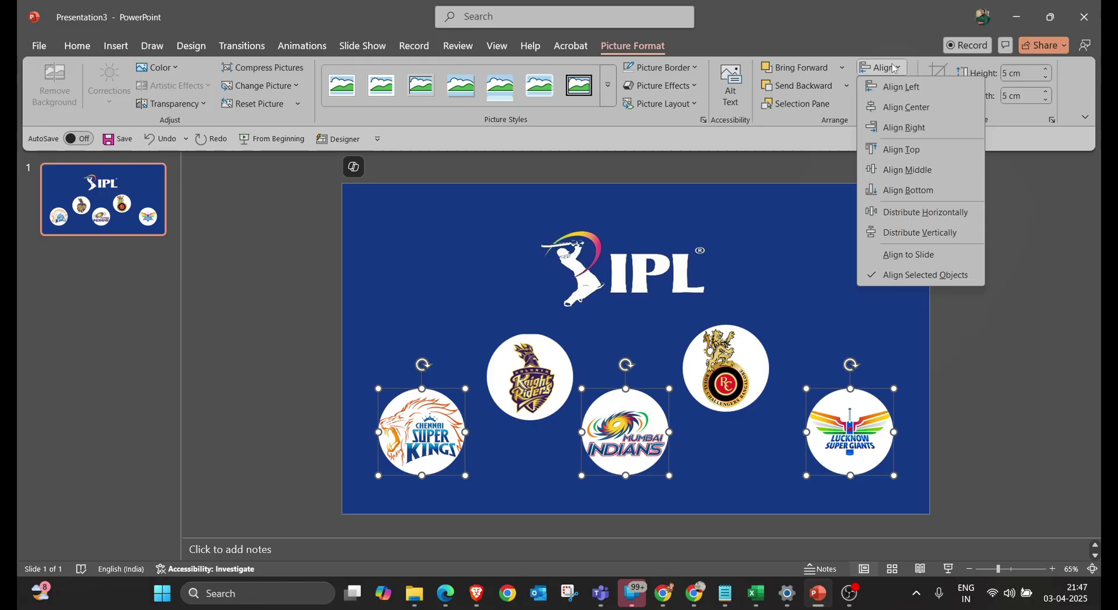
pyautogui.click(954, 215)
# Top-align the Knight Riders and Royal Challengers logos with each other
pyautogui.click(570, 348)
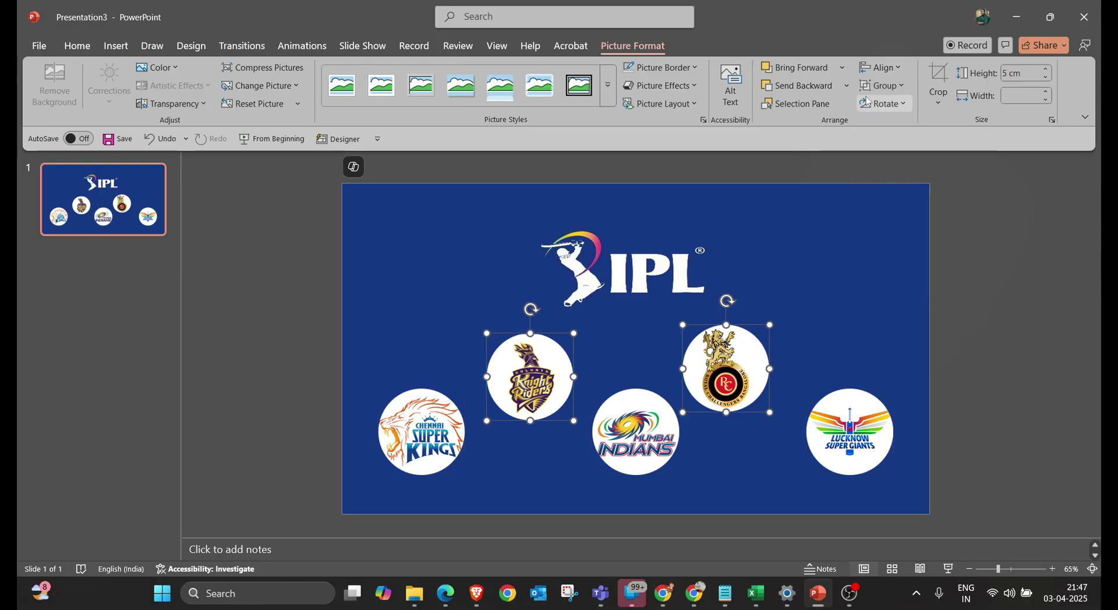
pyautogui.click(879, 67)
pyautogui.click(912, 151)
pyautogui.click(1008, 379)
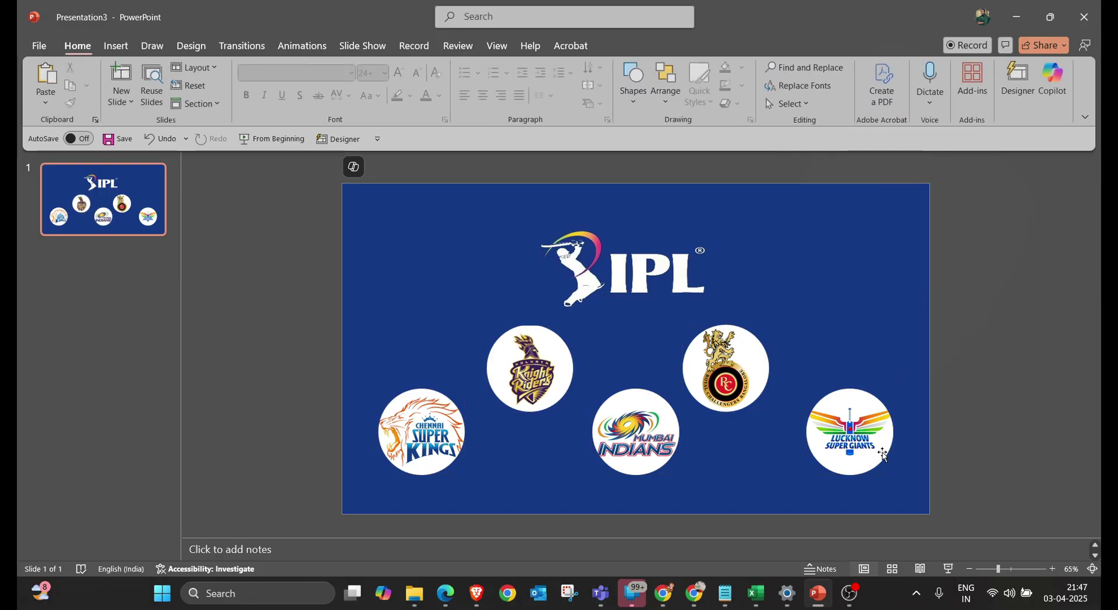
# Distribute all five team logos horizontally across the slide
pyautogui.click(835, 448)
pyautogui.keyDown('shift'); pyautogui.click(728, 378); pyautogui.keyUp('shift')
pyautogui.keyDown('shift'); pyautogui.click(625, 440); pyautogui.keyUp('shift')
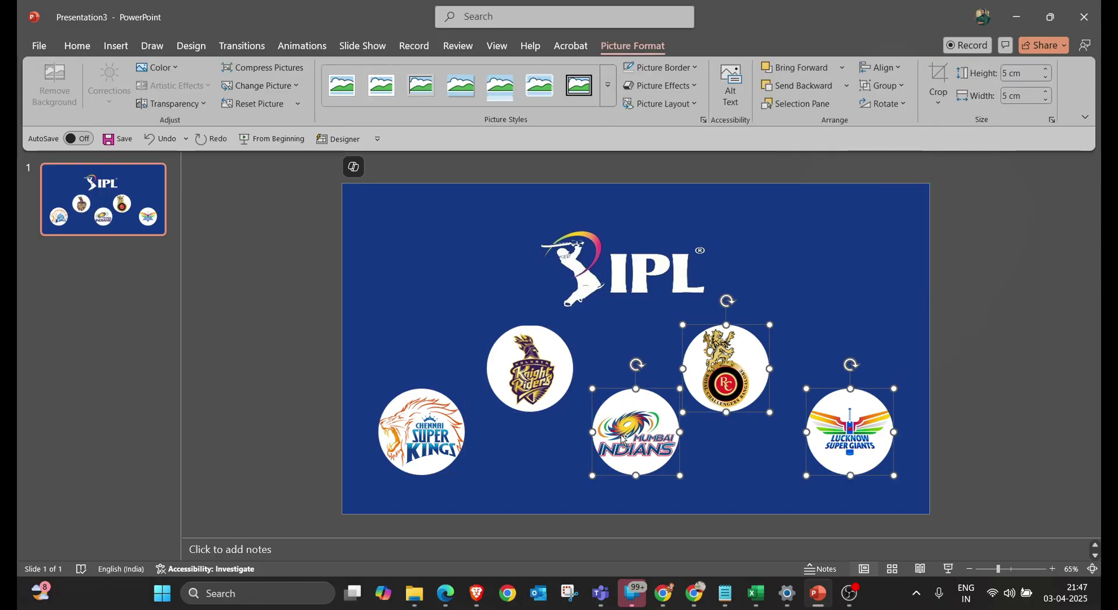
pyautogui.click(879, 68)
pyautogui.click(932, 217)
pyautogui.click(1009, 332)
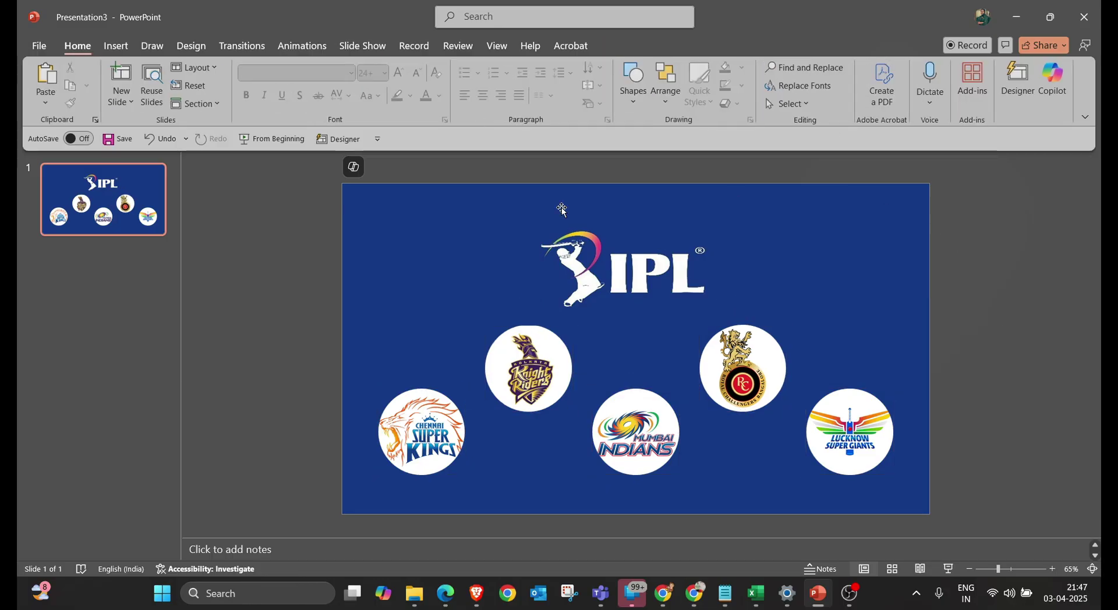
# Duplicate the slide, and on the copy shrink the IPL logo and place it in the slide's upper-left corner
pyautogui.hotkey('ctrl', 'd')
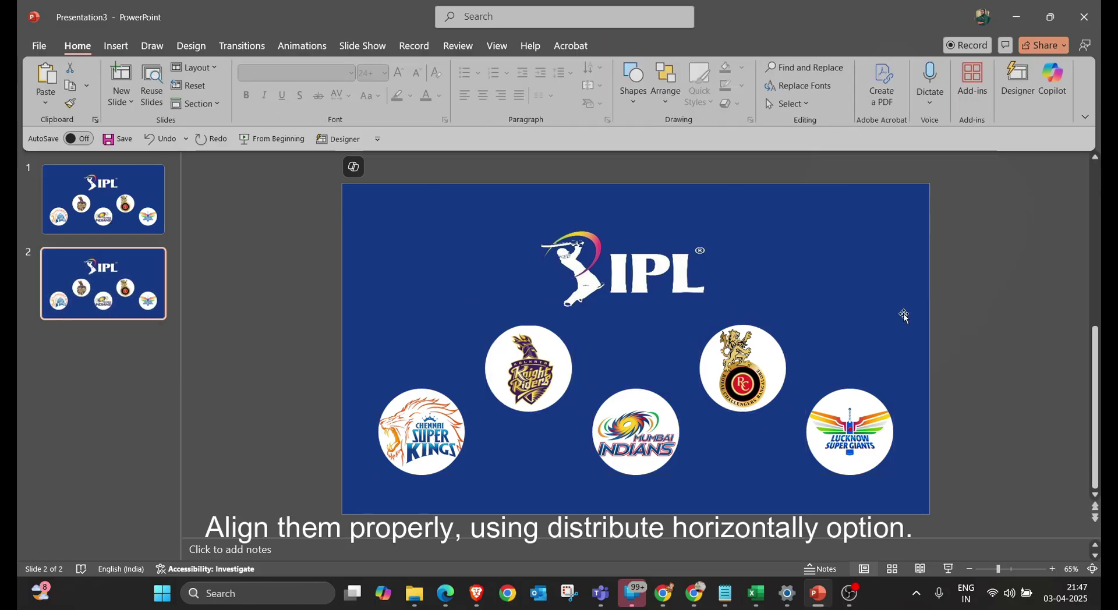
pyautogui.click(634, 266)
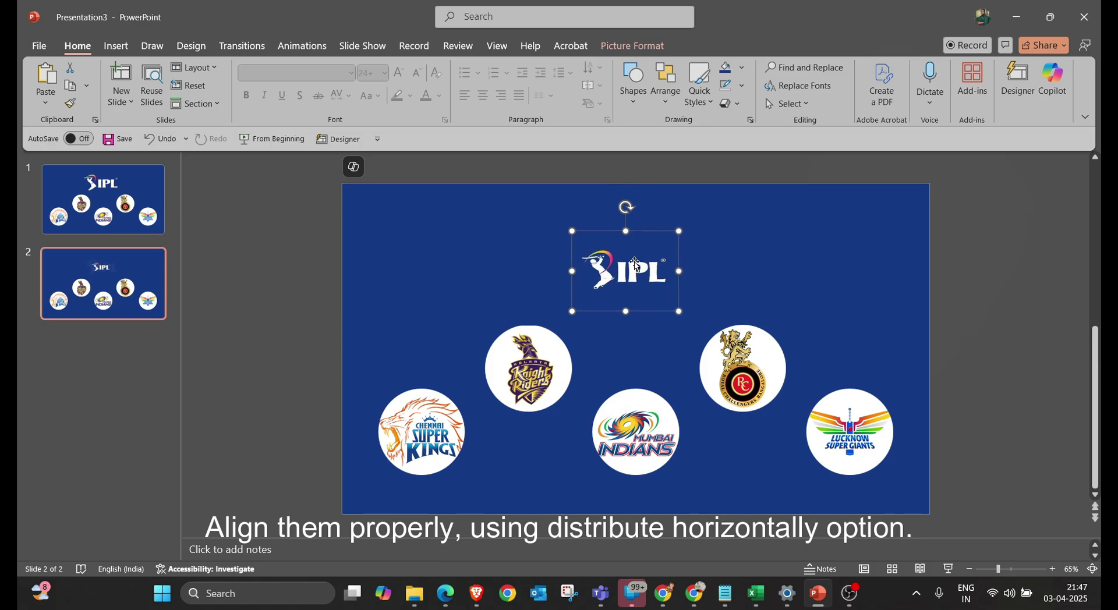
pyautogui.moveTo(635, 266); pyautogui.dragTo(490, 242)
pyautogui.moveTo(417, 211); pyautogui.dragTo(411, 222)
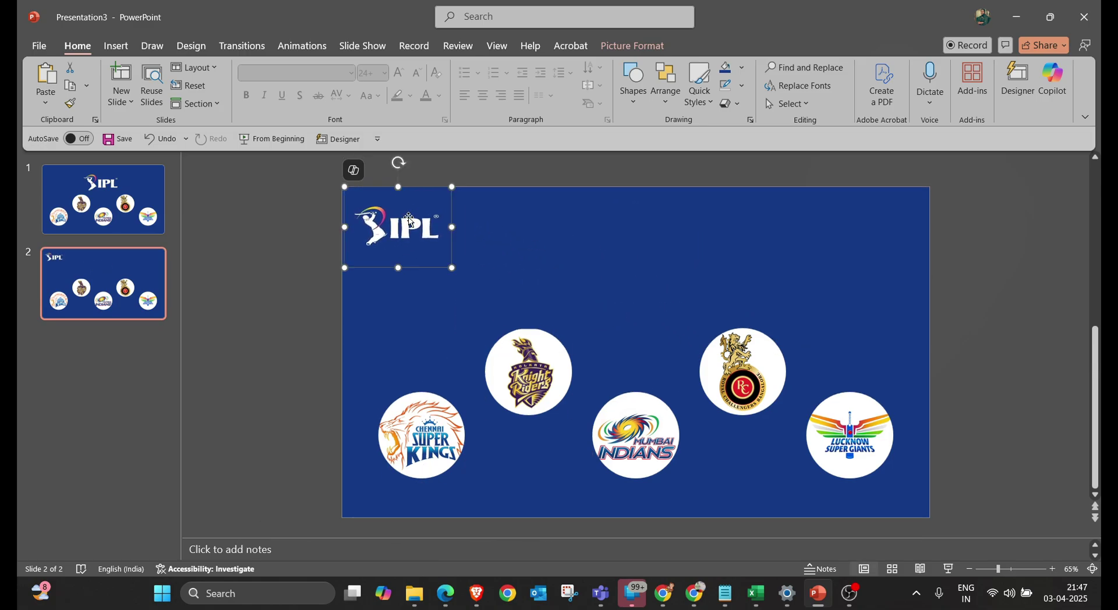
pyautogui.hotkey('shift', 'Down')
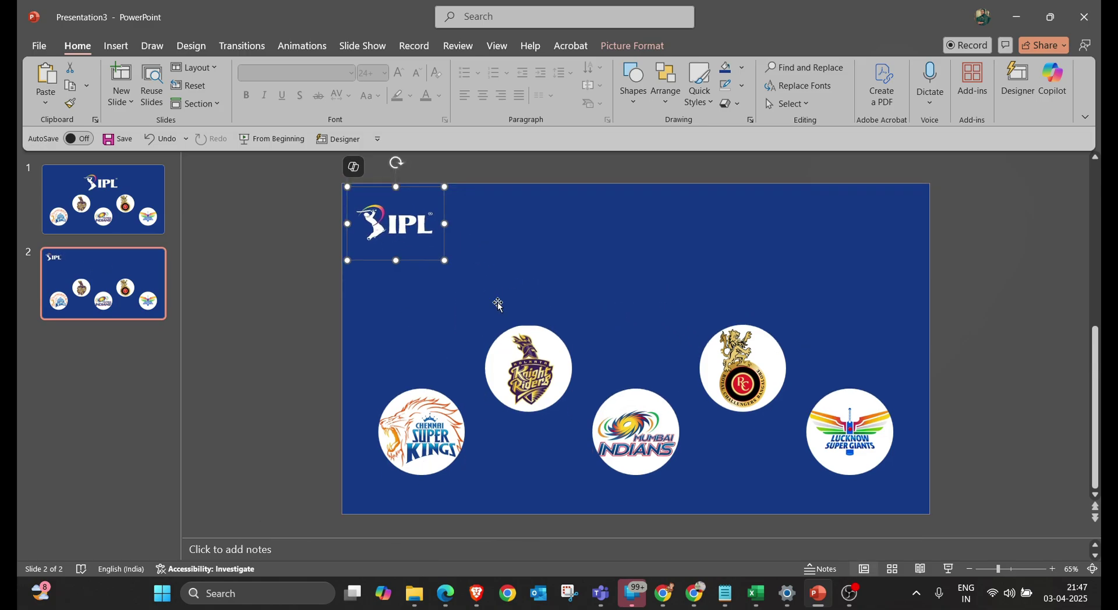
pyautogui.click(399, 235)
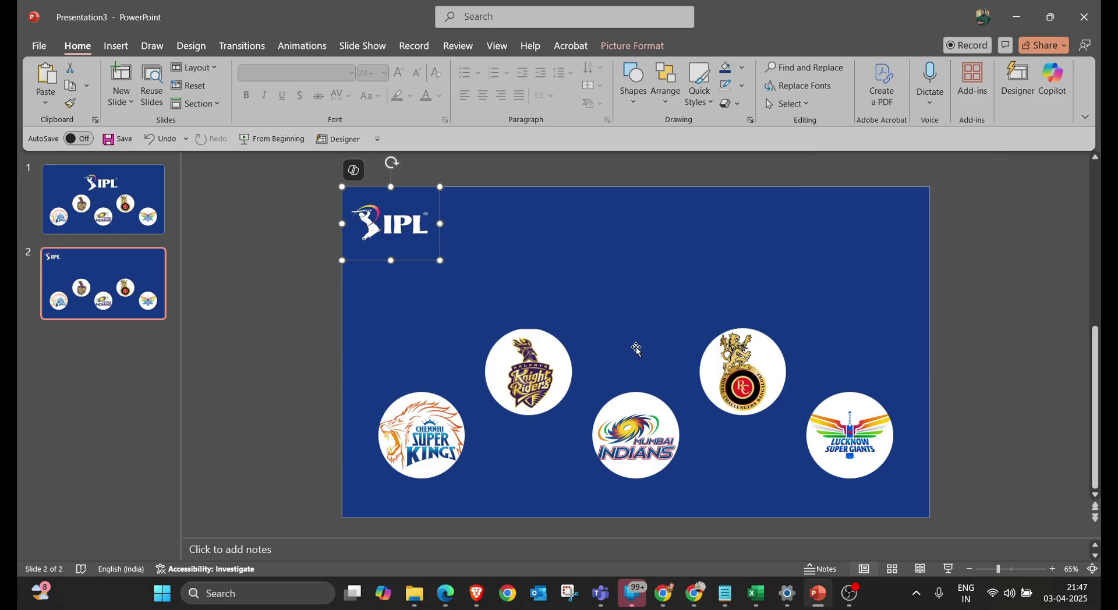
# Shrink all five team logos on the second slide to about 3.11 cm in height and width
pyautogui.click(1044, 347)
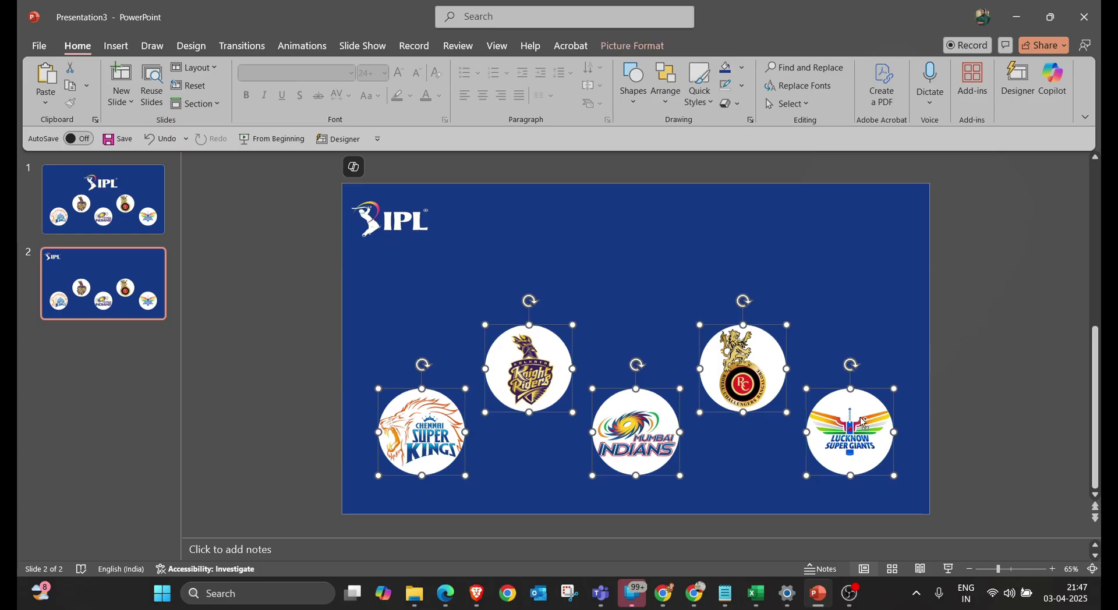
pyautogui.hotkey('shift', 'Down')
pyautogui.hotkey('shift', 'Down')
pyautogui.hotkey('shift', 'Down')
pyautogui.hotkey('shift', 'Down')
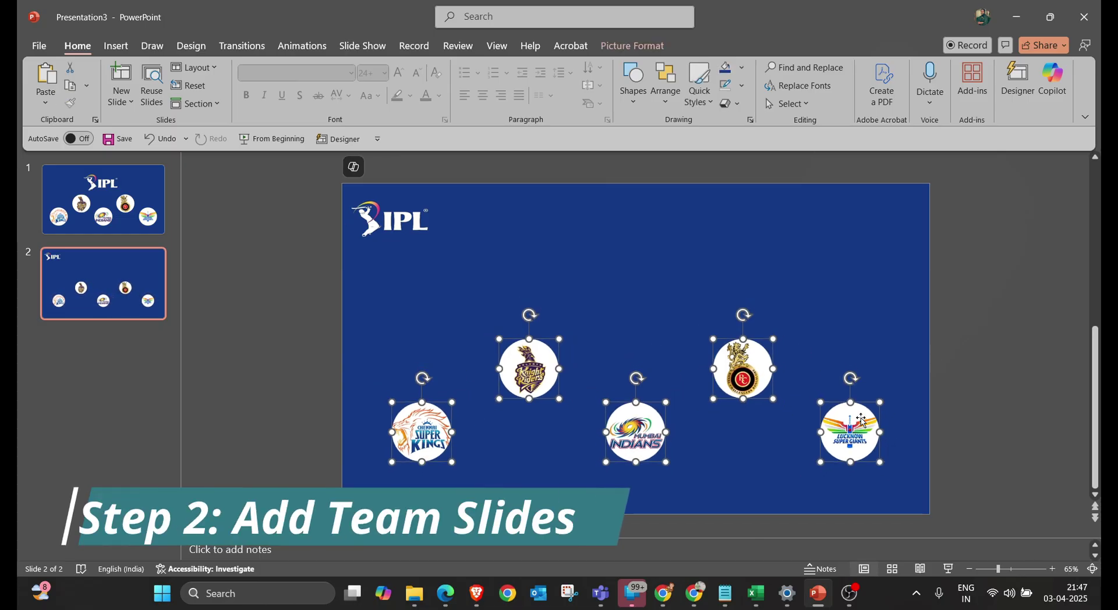
pyautogui.click(628, 46)
# Stack the five team logos in a column beneath the IPL logo: Chennai, Kolkata, Mumbai, Bengaluru, Lucknow
pyautogui.moveTo(423, 433); pyautogui.dragTo(390, 278)
pyautogui.moveTo(530, 369); pyautogui.dragTo(390, 342)
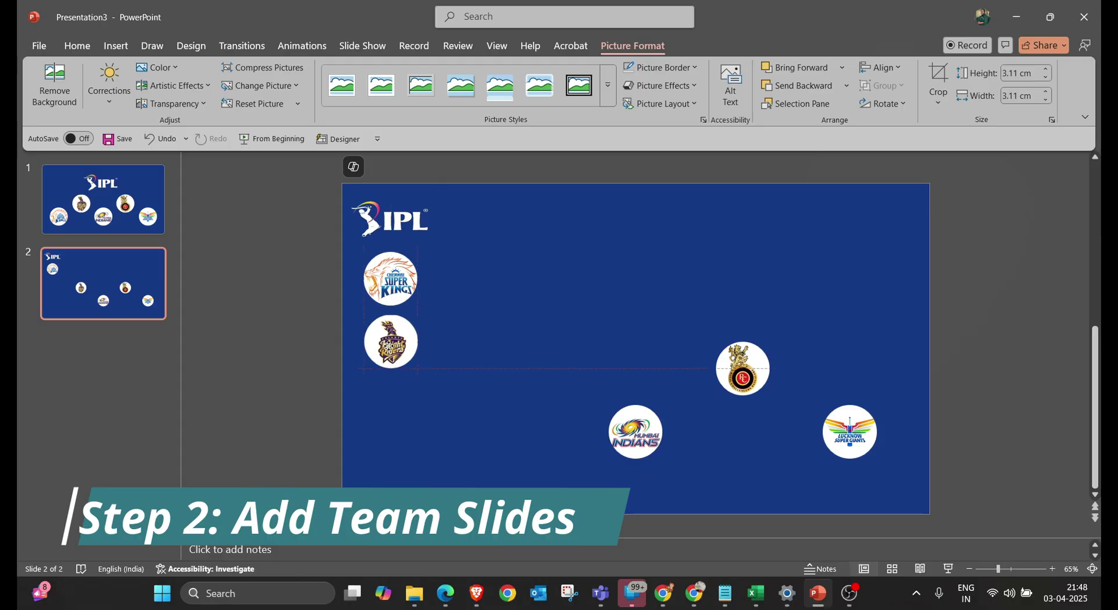
pyautogui.moveTo(636, 433); pyautogui.dragTo(391, 401)
pyautogui.moveTo(744, 369); pyautogui.dragTo(391, 428)
pyautogui.moveTo(849, 432); pyautogui.dragTo(392, 474)
# Shrink the five stacked team logos further so they no longer overlap, and distribute them vertically
pyautogui.keyDown('shift'); pyautogui.click(390, 437); pyautogui.keyUp('shift')
pyautogui.keyDown('shift'); pyautogui.click(391, 396); pyautogui.keyUp('shift')
pyautogui.keyDown('shift'); pyautogui.click(391, 342); pyautogui.keyUp('shift')
pyautogui.keyDown('shift'); pyautogui.click(391, 279); pyautogui.keyUp('shift')
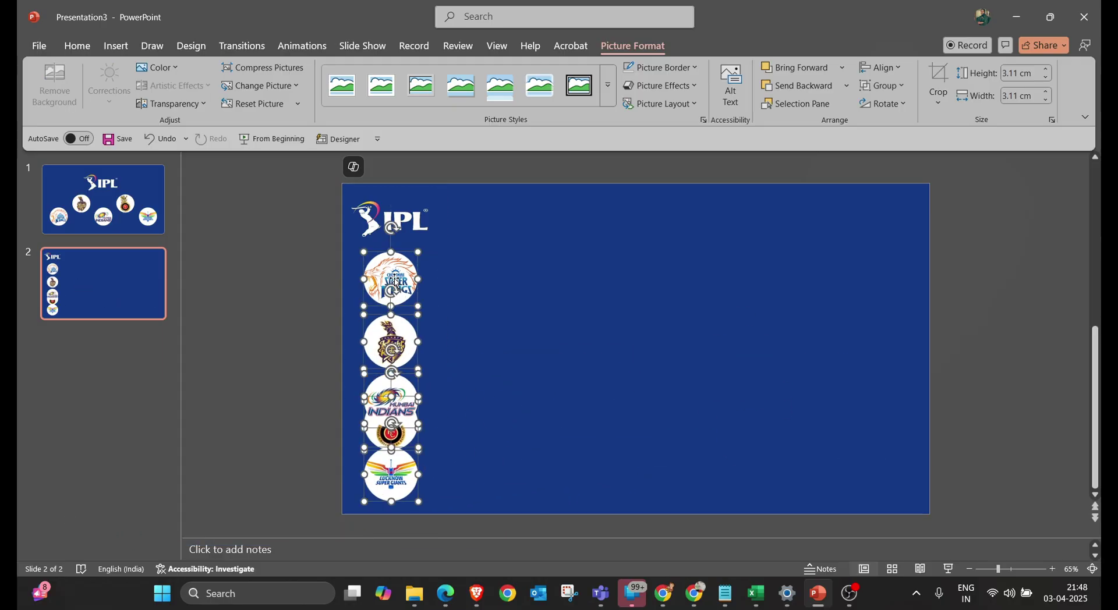
pyautogui.hotkey('shift', 'Down')
pyautogui.hotkey('shift', 'Down')
pyautogui.hotkey('shift', 'Down')
pyautogui.click(881, 67)
pyautogui.click(920, 233)
pyautogui.click(522, 342)
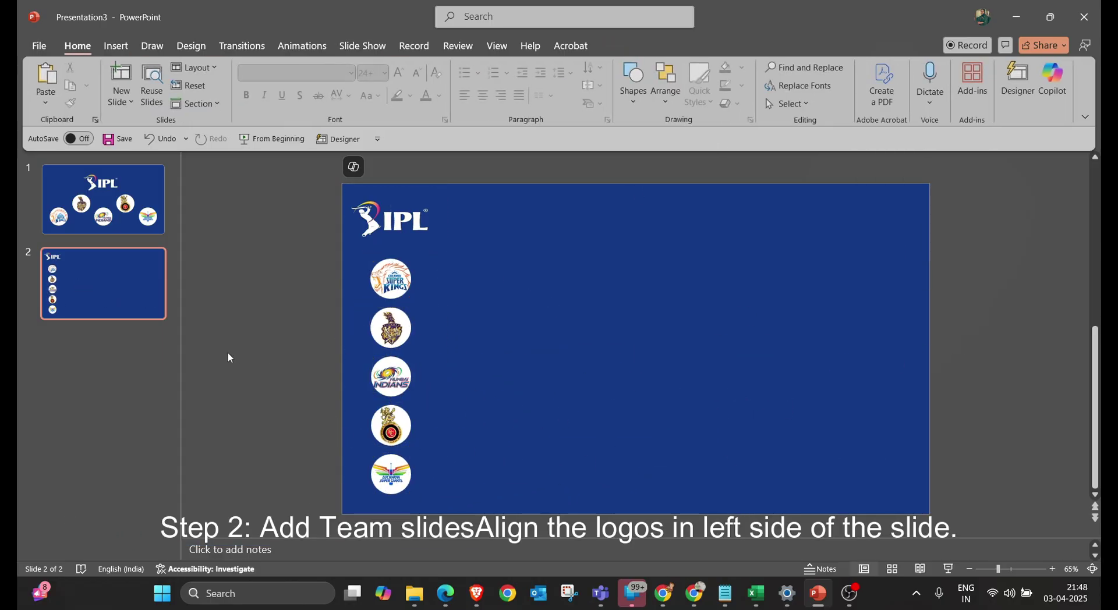
pyautogui.click(603, 235)
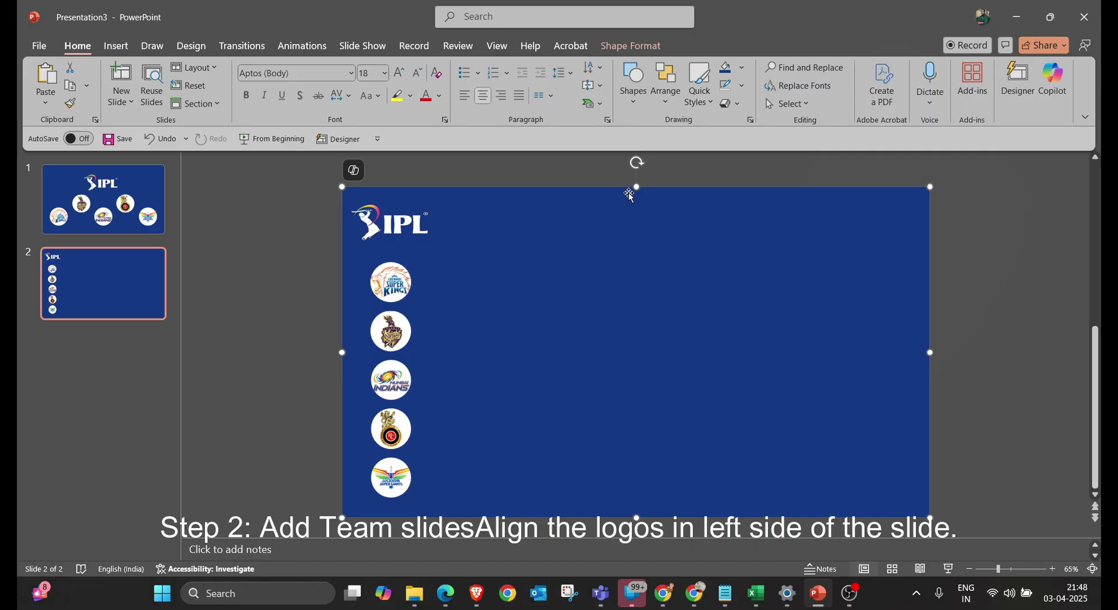
pyautogui.click(639, 46)
pyautogui.click(452, 69)
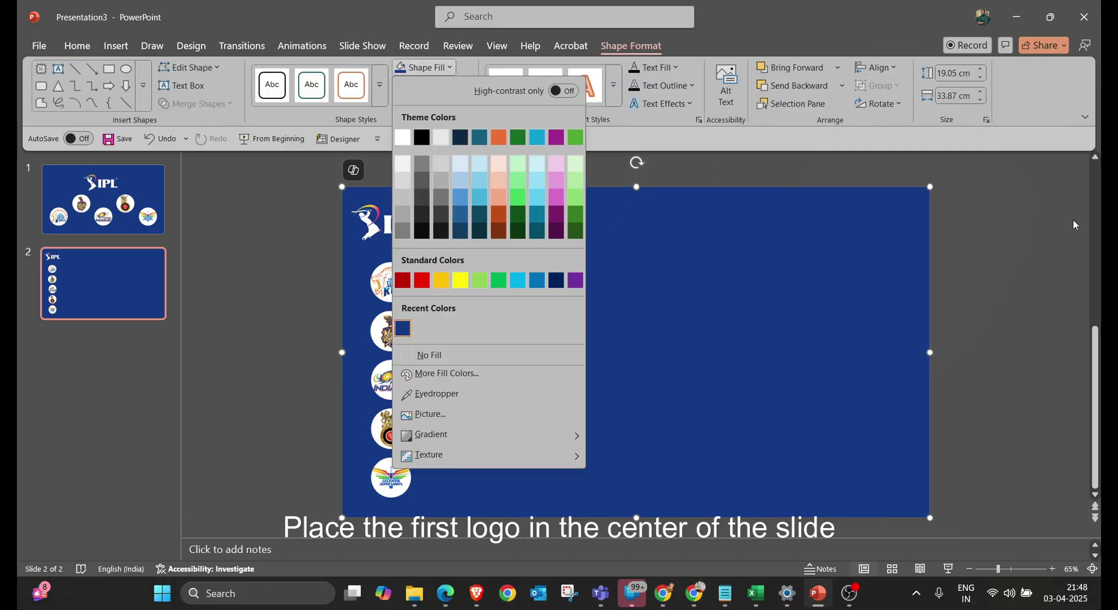
pyautogui.click(454, 71)
# Move the Chennai Super Kings logo to the slide's bottom centre and enlarge it to slightly overhang the bottom edge
pyautogui.click(397, 291)
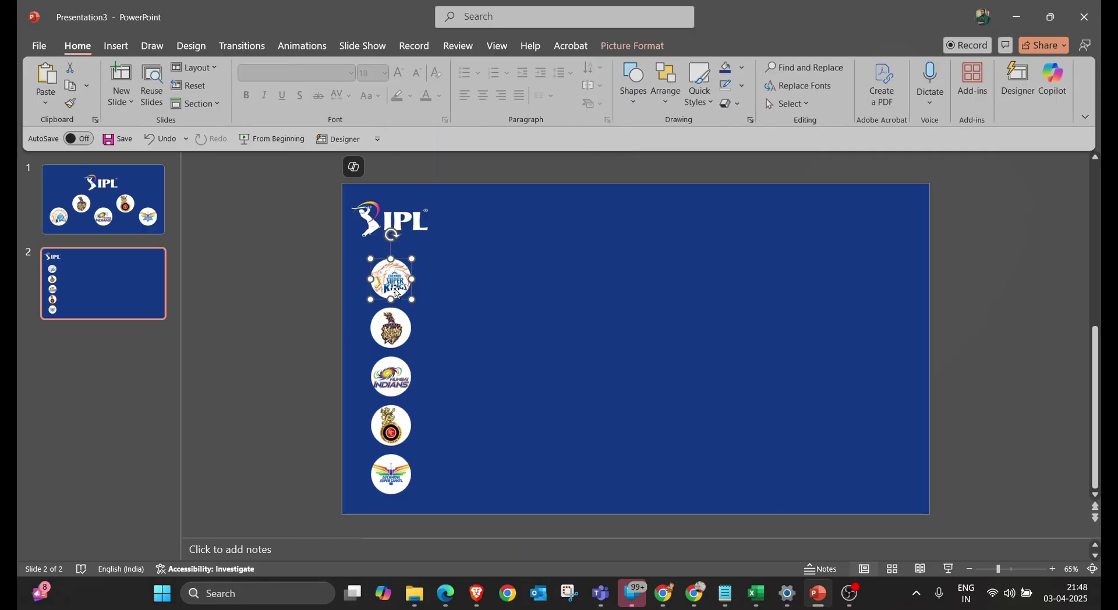
pyautogui.moveTo(397, 291); pyautogui.dragTo(686, 387)
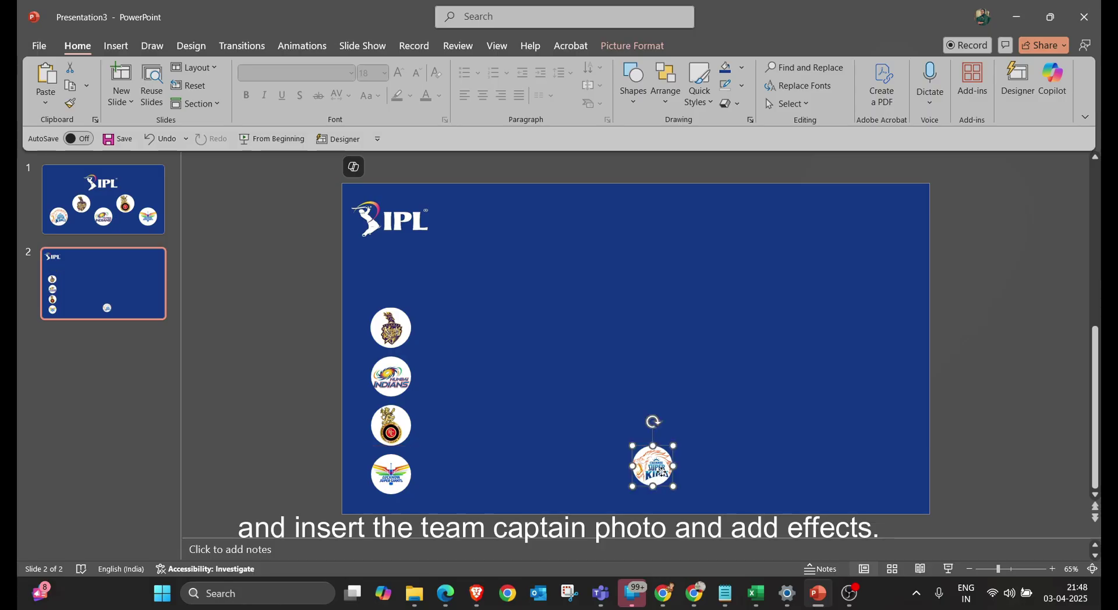
pyautogui.hotkey('shift', 'Up')
pyautogui.hotkey('shift', 'Up')
pyautogui.hotkey('shift', 'Up')
pyautogui.hotkey('shift', 'Up')
pyautogui.hotkey('shift', 'Up')
pyautogui.hotkey('shift', 'Up')
pyautogui.hotkey('shift', 'Up')
pyautogui.hotkey('shift', 'Up')
pyautogui.hotkey('shift', 'Up')
pyautogui.hotkey('shift', 'Up')
pyautogui.hotkey('shift', 'Up')
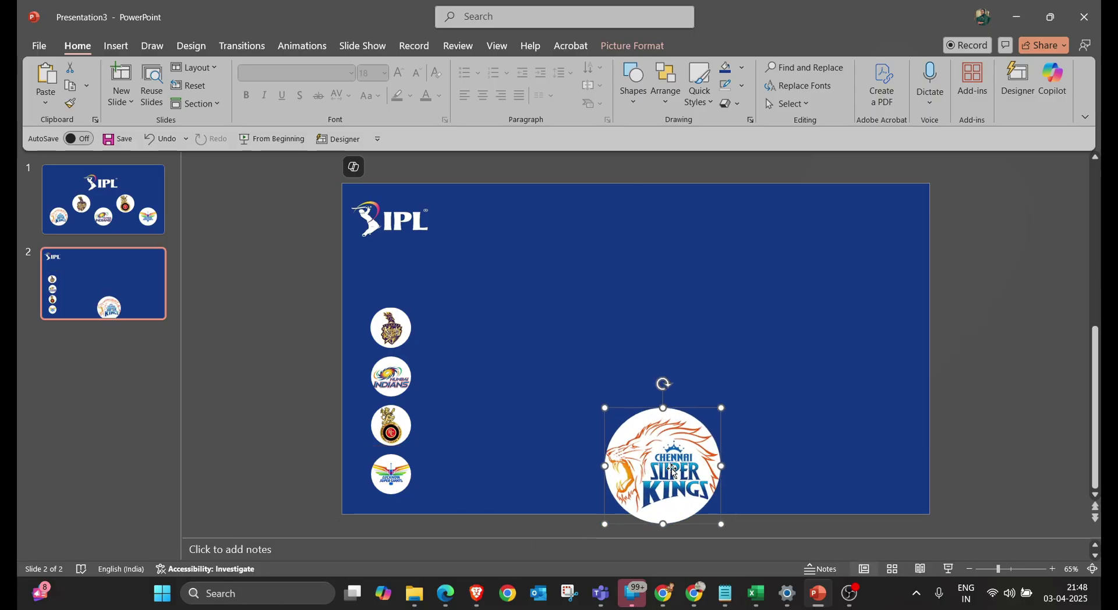
pyautogui.hotkey('shift', 'Up')
pyautogui.hotkey('shift', 'Up')
pyautogui.hotkey('shift', 'Up')
pyautogui.hotkey('shift', 'Up')
pyautogui.hotkey('shift', 'Up')
pyautogui.hotkey('shift', 'Up')
pyautogui.moveTo(674, 472); pyautogui.dragTo(651, 458)
# Insert the Chennai Super Kings captain's photo from the device and send it behind the enlarged team logo
pyautogui.click(116, 46)
pyautogui.click(155, 84)
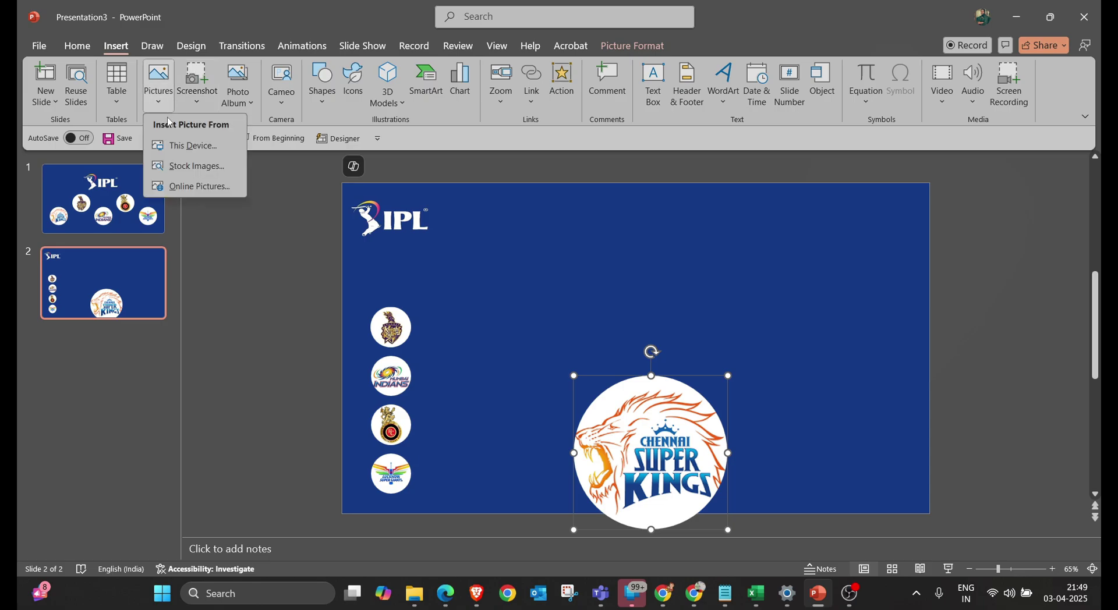
pyautogui.click(177, 145)
pyautogui.doubleClick(398, 137)
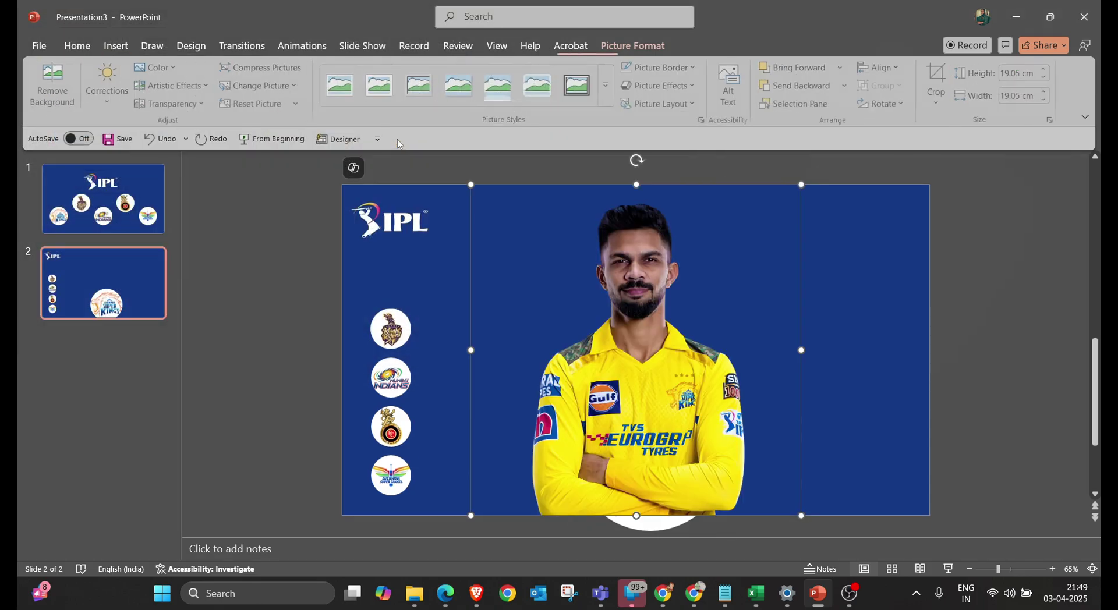
pyautogui.click(801, 86)
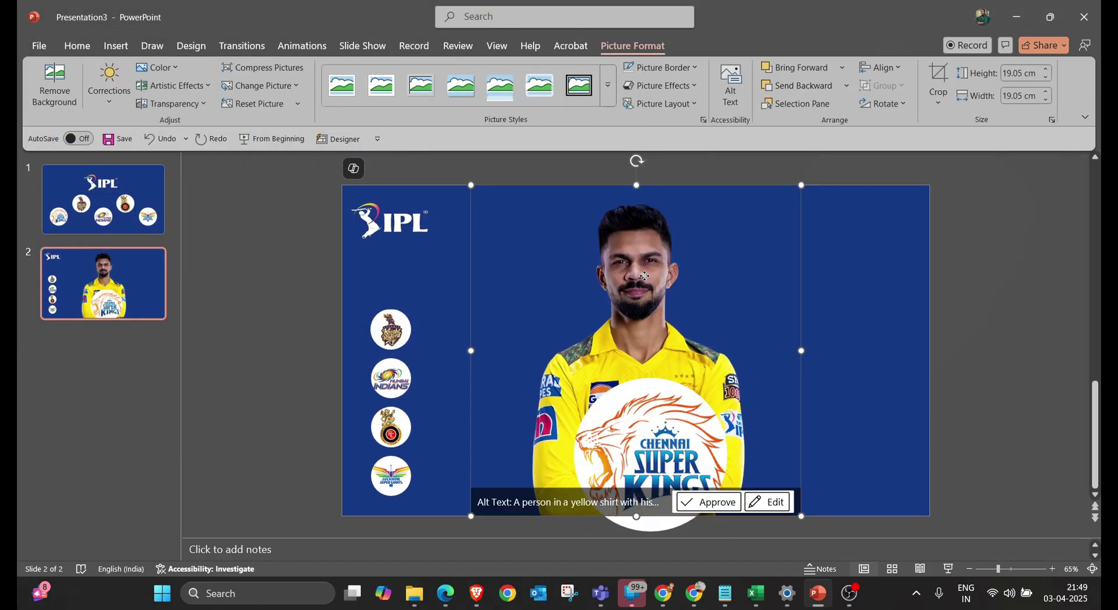
# Shrink the Chennai captain's photo to 15.74 cm high and centre it above the enlarged team logo
pyautogui.moveTo(644, 277); pyautogui.dragTo(657, 278)
pyautogui.hotkey('shift', 'Down')
pyautogui.hotkey('shift', 'Down')
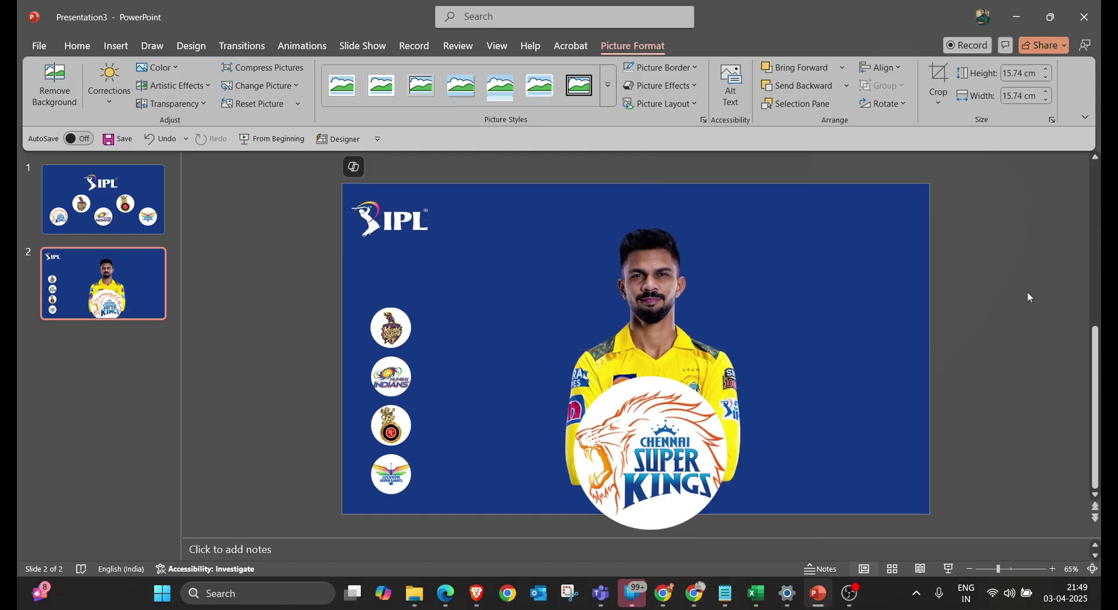
pyautogui.press('Escape')
# Draw a 16-point star about 11 cm wide and 9.9 cm high, and place it over the captain's head
pyautogui.click(116, 52)
pyautogui.click(329, 103)
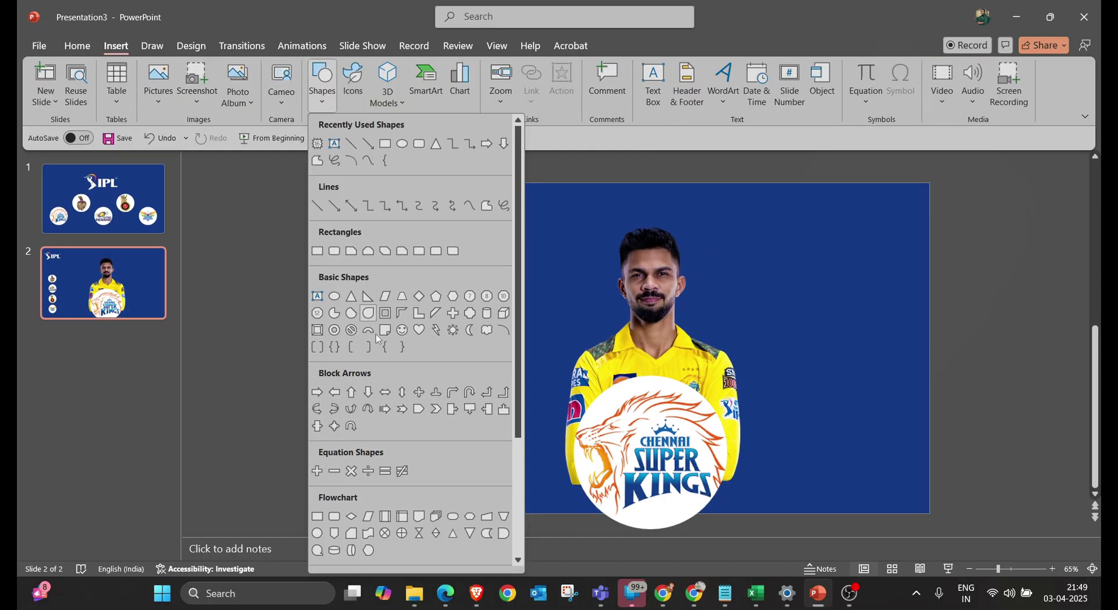
pyautogui.scroll(-3, 385, 408)
pyautogui.scroll(3, 469, 359)
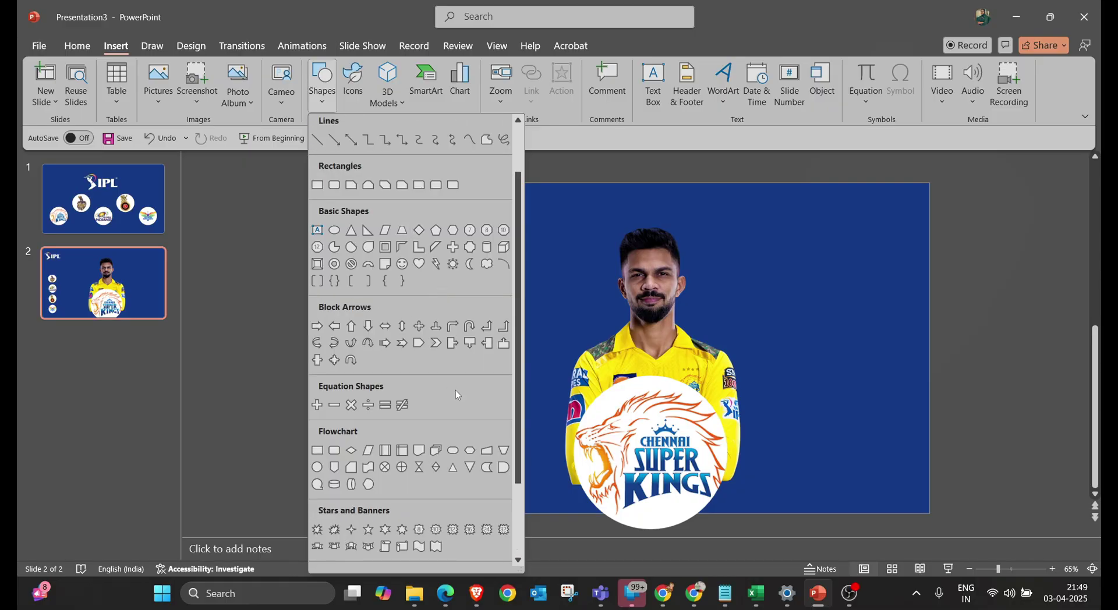
pyautogui.scroll(-1, 455, 390)
pyautogui.click(469, 497)
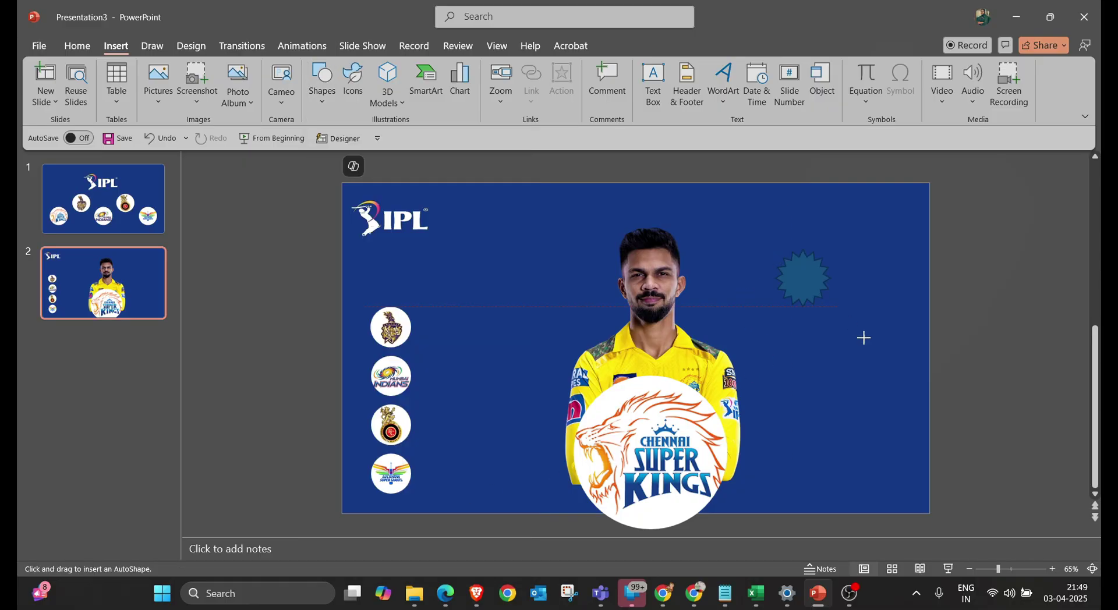
pyautogui.moveTo(864, 338); pyautogui.dragTo(960, 418)
pyautogui.moveTo(885, 349); pyautogui.dragTo(663, 265)
# Fill the star with white and remove its outline
pyautogui.click(455, 105)
pyautogui.click(432, 68)
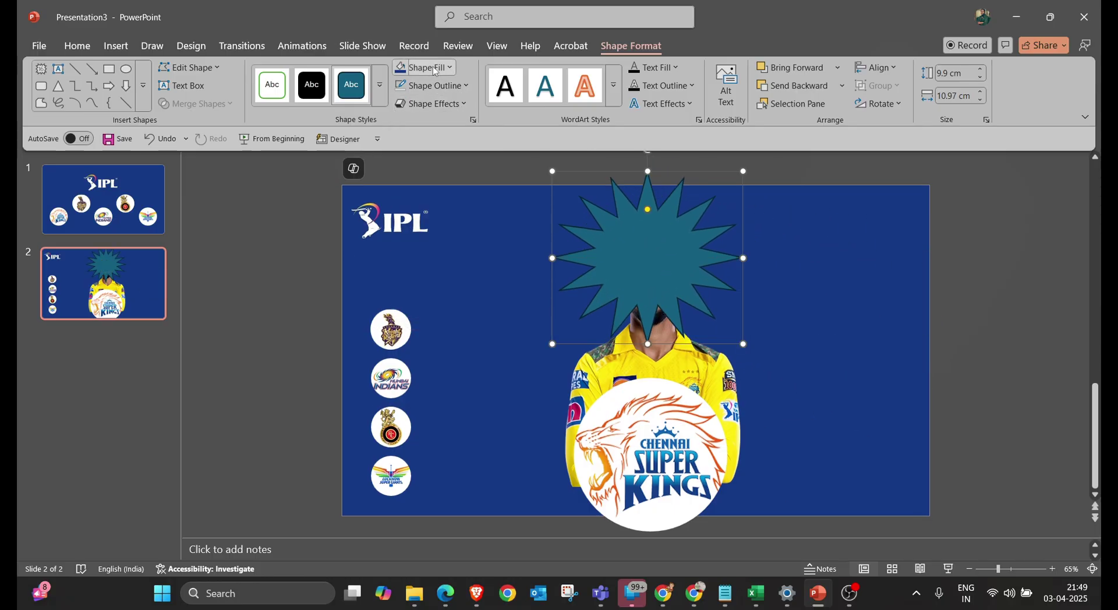
pyautogui.click(404, 136)
pyautogui.click(442, 86)
pyautogui.click(445, 376)
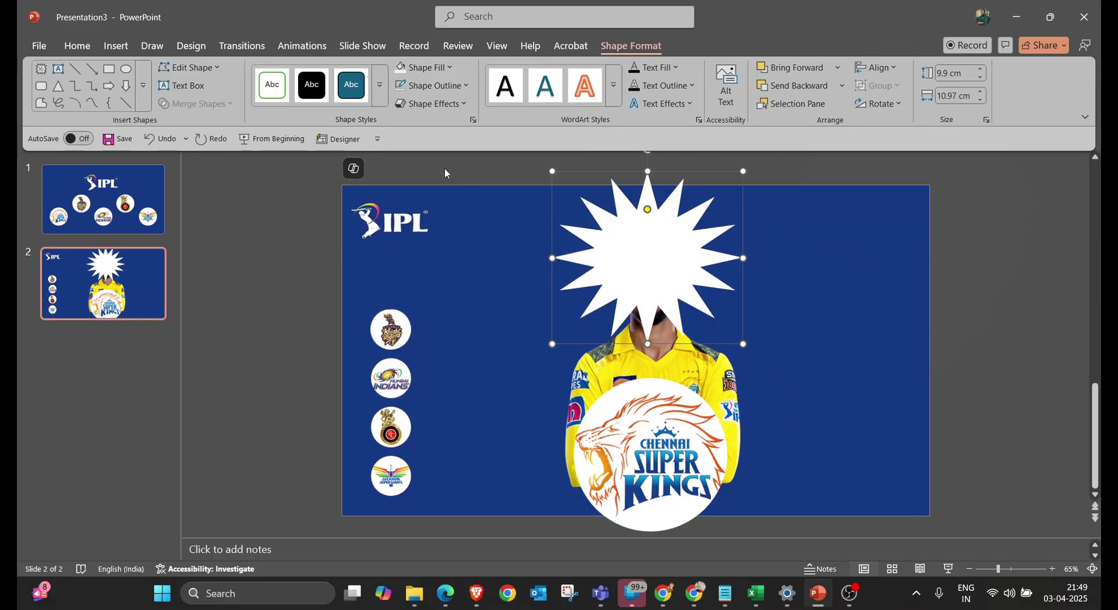
# Apply a soft edge effect to the star, send it behind the captain's photo and nudge it to centre on the head
pyautogui.click(431, 103)
pyautogui.moveTo(449, 245)
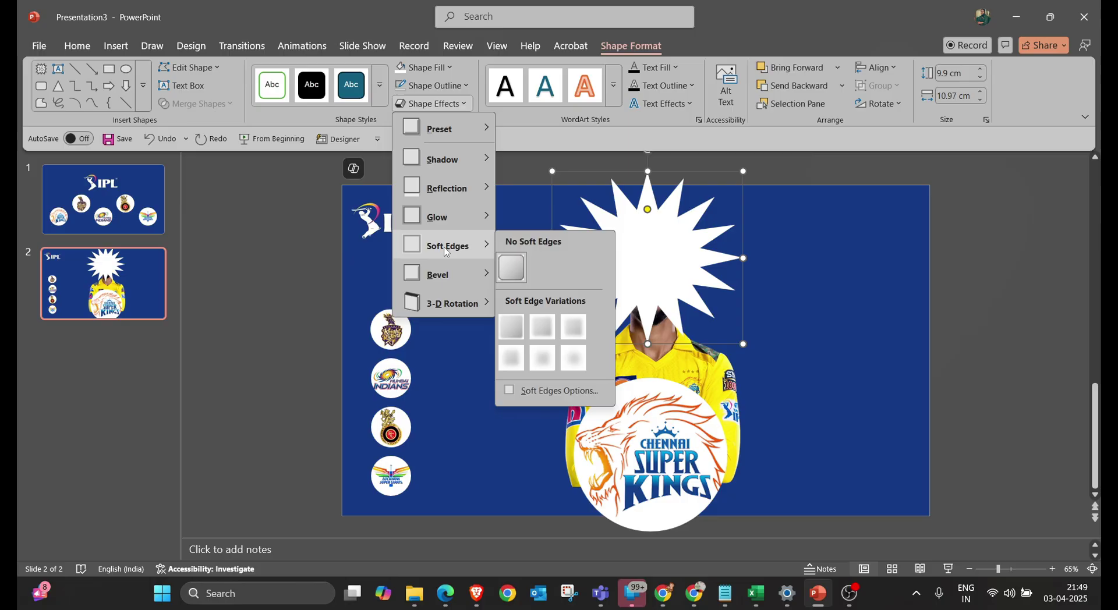
pyautogui.click(512, 358)
pyautogui.click(815, 90)
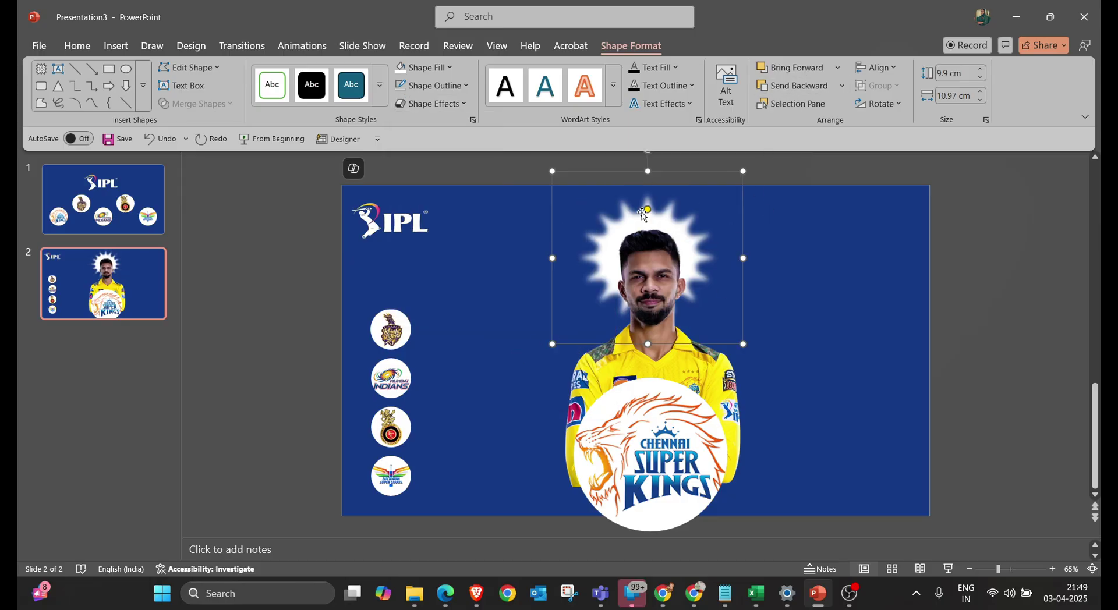
pyautogui.moveTo(685, 172); pyautogui.dragTo(688, 173)
pyautogui.click(340, 393)
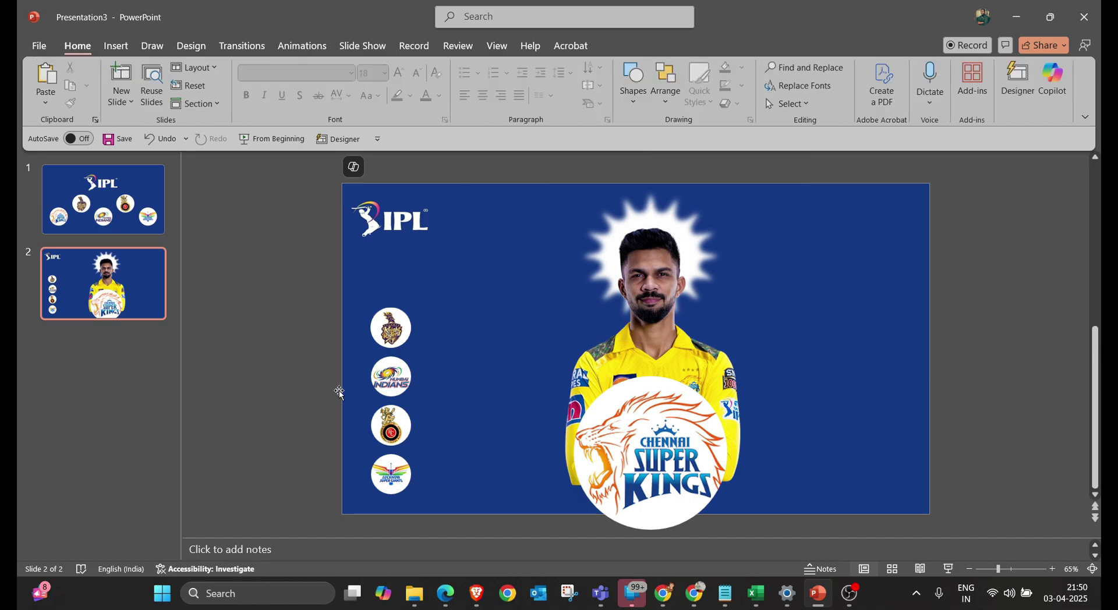
# Duplicate the Chennai team slide and delete the captain's photo from the copy
pyautogui.hotkey('ctrl', 'd')
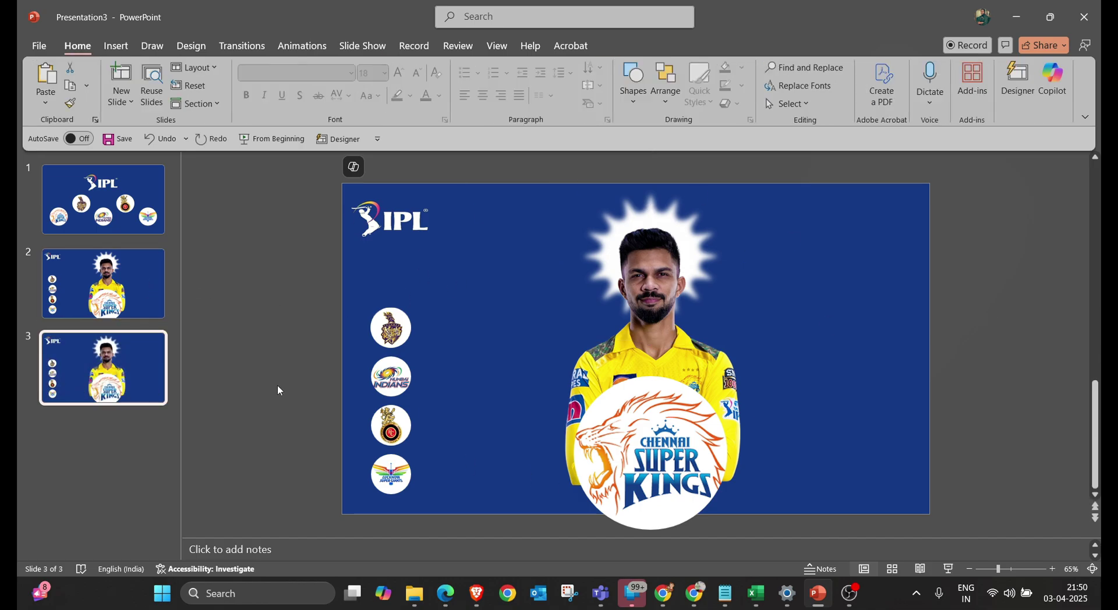
pyautogui.click(639, 343)
pyautogui.press('Delete')
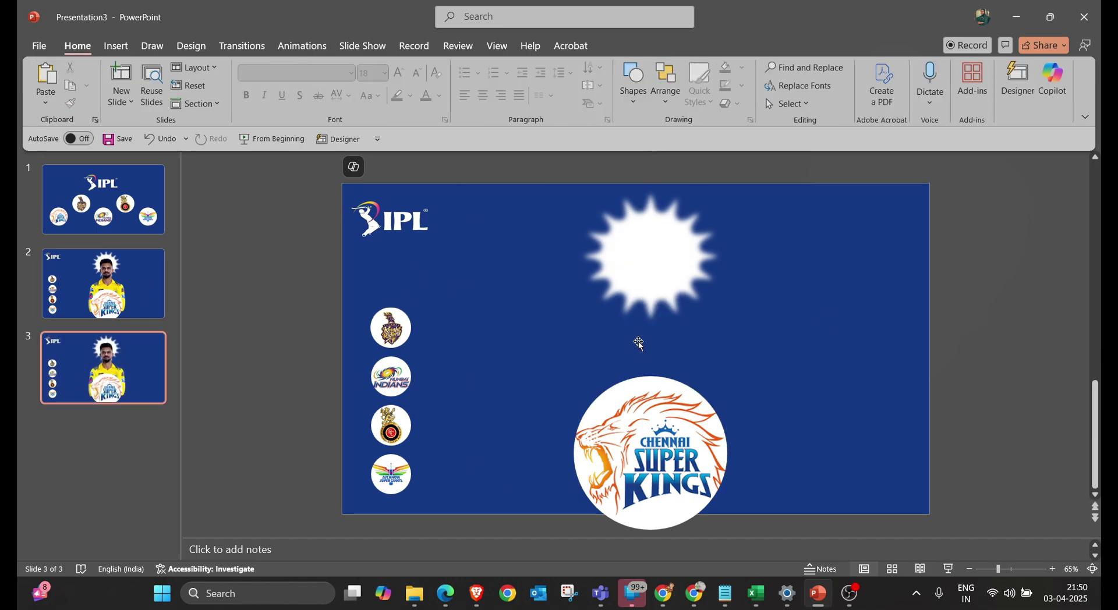
# Shrink the Chennai Super Kings logo to 2.33 cm and return it to the top of the logo column
pyautogui.click(632, 46)
pyautogui.click(646, 445)
pyautogui.click(1018, 73)
pyautogui.write('2.33')
pyautogui.press('Return')
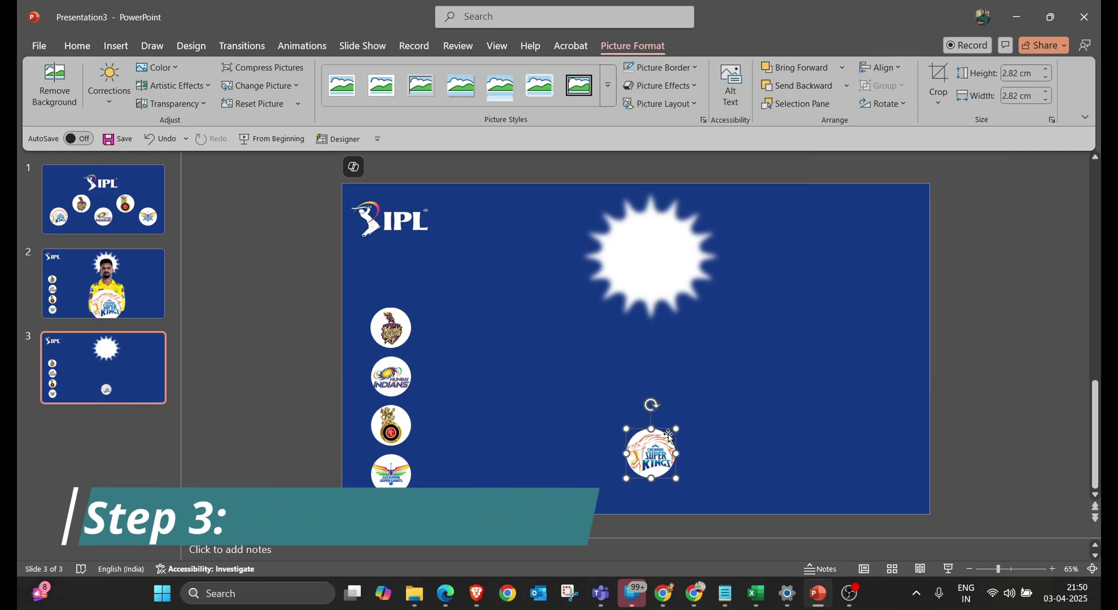
pyautogui.moveTo(643, 445); pyautogui.dragTo(596, 425)
# Move the Kolkata Knight Riders logo to the slide's bottom centre and enlarge it to slightly overhang the bottom edge
pyautogui.moveTo(389, 333); pyautogui.dragTo(648, 458)
pyautogui.hotkey('shift', 'Up')
pyautogui.hotkey('shift', 'Up')
pyautogui.hotkey('shift', 'Up')
pyautogui.hotkey('shift', 'Up')
pyautogui.hotkey('shift', 'Up')
pyautogui.hotkey('shift', 'Up')
pyautogui.hotkey('shift', 'Up')
pyautogui.hotkey('shift', 'Up')
pyautogui.hotkey('shift', 'Up')
pyautogui.hotkey('shift', 'Up')
pyautogui.hotkey('shift', 'Up')
pyautogui.hotkey('shift', 'Up')
pyautogui.hotkey('shift', 'Up')
pyautogui.hotkey('shift', 'Up')
pyautogui.click(860, 369)
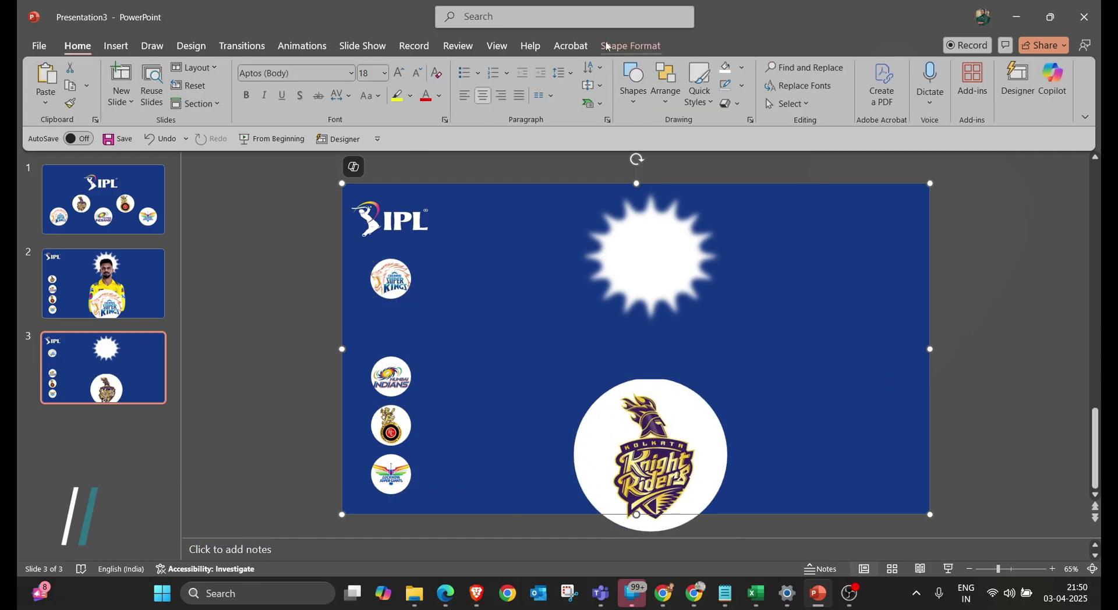
# Insert the Kolkata captain's photo from the device, shrink it to 15.74 cm high and centre it on the star
pyautogui.click(116, 46)
pyautogui.click(158, 85)
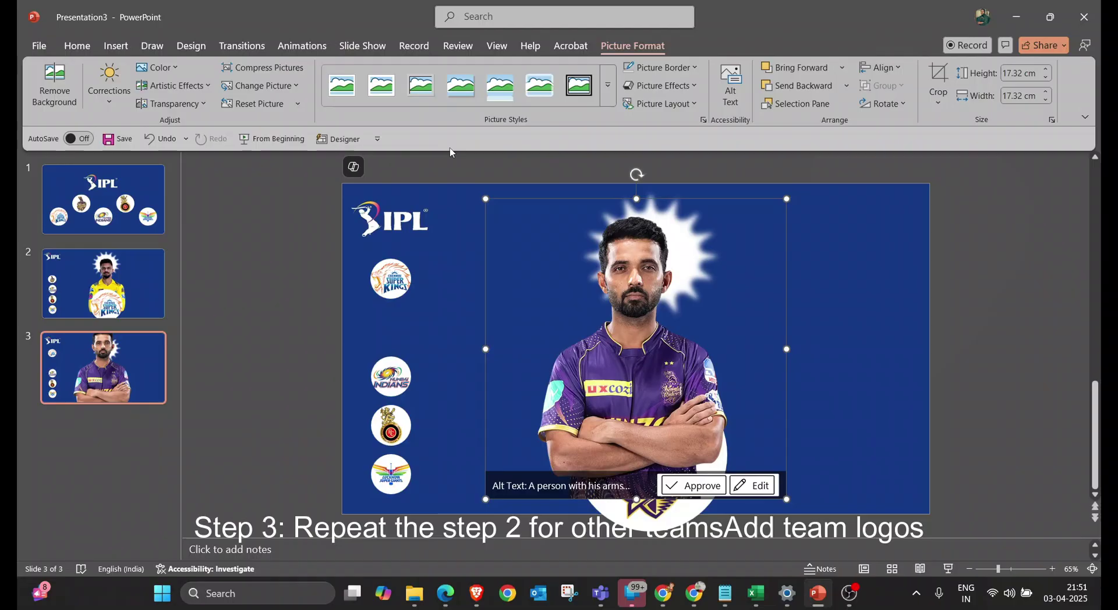
pyautogui.hotkey('shift', 'Down')
pyautogui.moveTo(636, 349); pyautogui.dragTo(651, 355)
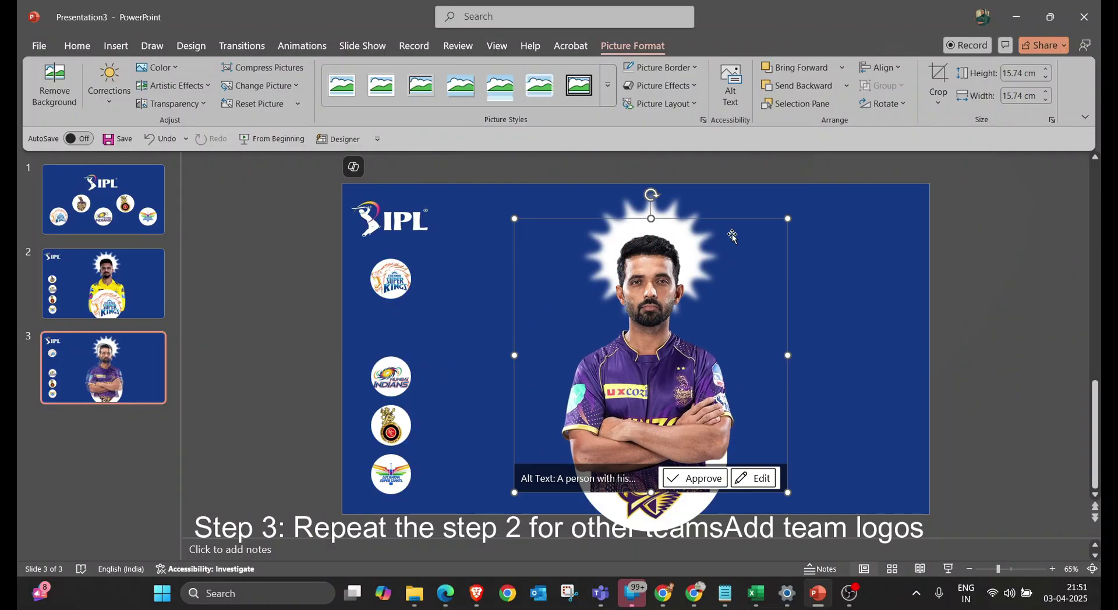
# Send the captain's photo behind the Kolkata logo and the white star behind the photo
pyautogui.click(803, 86)
pyautogui.click(804, 86)
pyautogui.click(654, 260)
pyautogui.click(800, 85)
pyautogui.click(978, 345)
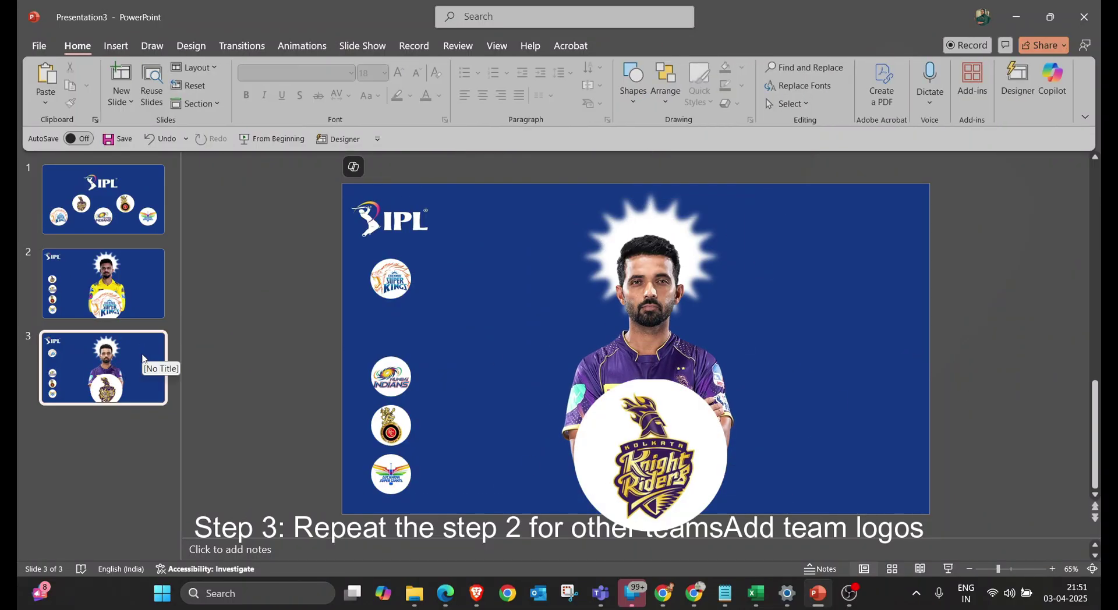
# Duplicate the Kolkata slide, then shrink its Kolkata logo to 2.33 cm and return it to the column between Chennai and Mumbai
pyautogui.hotkey('ctrl', 'd')
pyautogui.click(650, 457)
pyautogui.hotkey('shift', 'Down')
pyautogui.hotkey('shift', 'Down')
pyautogui.hotkey('shift', 'Down')
pyautogui.hotkey('shift', 'Down')
pyautogui.hotkey('shift', 'Down')
pyautogui.hotkey('shift', 'Down')
pyautogui.hotkey('shift', 'Down')
pyautogui.hotkey('shift', 'Down')
pyautogui.hotkey('shift', 'Down')
pyautogui.hotkey('shift', 'Down')
pyautogui.hotkey('shift', 'Down')
pyautogui.hotkey('shift', 'Down')
pyautogui.hotkey('shift', 'Down')
pyautogui.hotkey('shift', 'Down')
pyautogui.click(632, 46)
pyautogui.moveTo(650, 459); pyautogui.dragTo(390, 331)
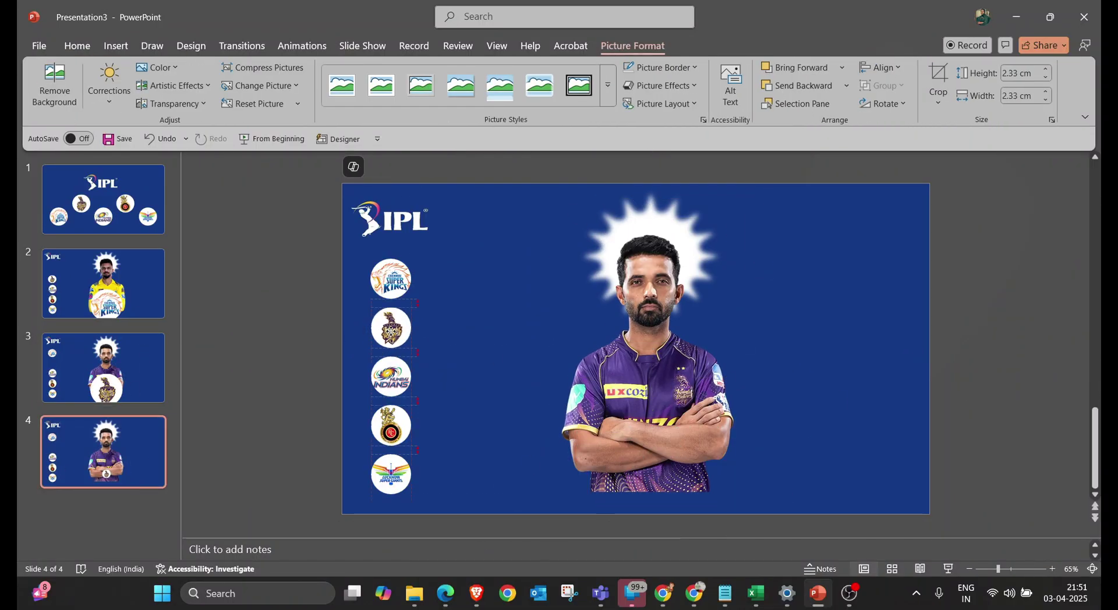
# Delete the Kolkata captain's photo from slide 4, and move the Mumbai Indians logo to the bottom centre, enlarging it past the slide edge
pyautogui.click(634, 347)
pyautogui.press('Delete')
pyautogui.moveTo(390, 377); pyautogui.dragTo(650, 455)
pyautogui.hotkey('shift', 'Up')
pyautogui.hotkey('shift', 'Up')
pyautogui.hotkey('shift', 'Up')
pyautogui.hotkey('shift', 'Up')
pyautogui.hotkey('shift', 'Up')
pyautogui.hotkey('shift', 'Up')
pyautogui.hotkey('shift', 'Up')
pyautogui.hotkey('shift', 'Up')
pyautogui.hotkey('shift', 'Up')
pyautogui.hotkey('shift', 'Up')
pyautogui.hotkey('shift', 'Up')
pyautogui.hotkey('shift', 'Up')
pyautogui.hotkey('shift', 'Up')
pyautogui.hotkey('shift', 'Up')
# Send the white star one level backward on the Mumbai Indians slide
pyautogui.click(640, 47)
pyautogui.click(651, 256)
pyautogui.click(632, 46)
pyautogui.click(802, 86)
pyautogui.click(815, 245)
# Insert the Mumbai Indians captain's photo from the Downloads folder and centre it above the enlarged logo
pyautogui.click(116, 46)
pyautogui.click(158, 85)
pyautogui.click(176, 144)
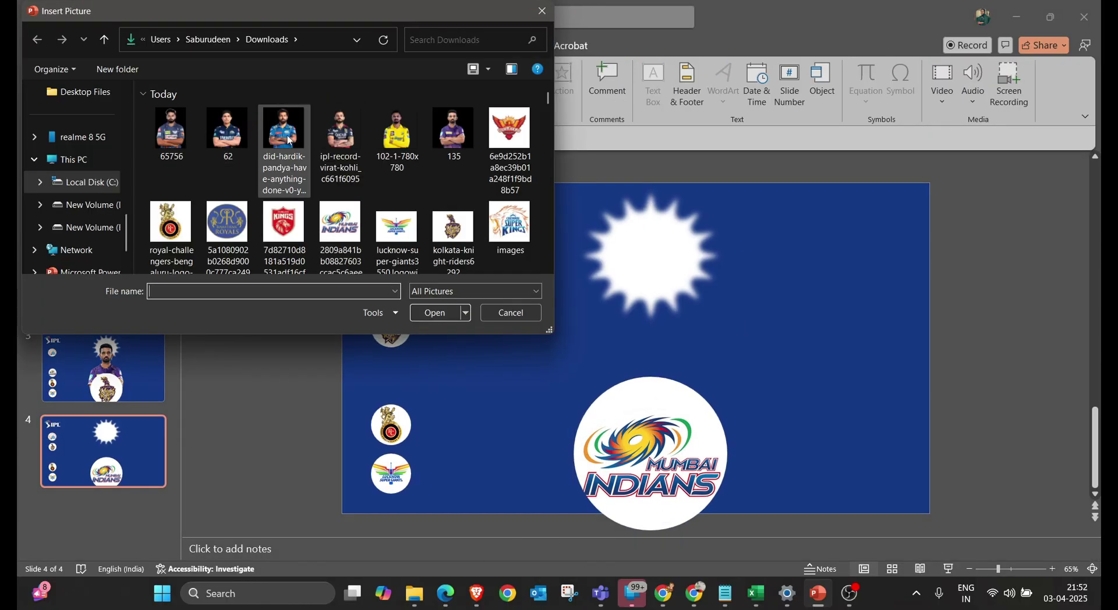
pyautogui.doubleClick(287, 139)
pyautogui.moveTo(635, 349); pyautogui.dragTo(651, 349)
# Send the Mumbai captain's photo behind the team logo and the white star behind the photo
pyautogui.click(803, 85)
pyautogui.click(802, 86)
pyautogui.click(676, 251)
pyautogui.click(630, 46)
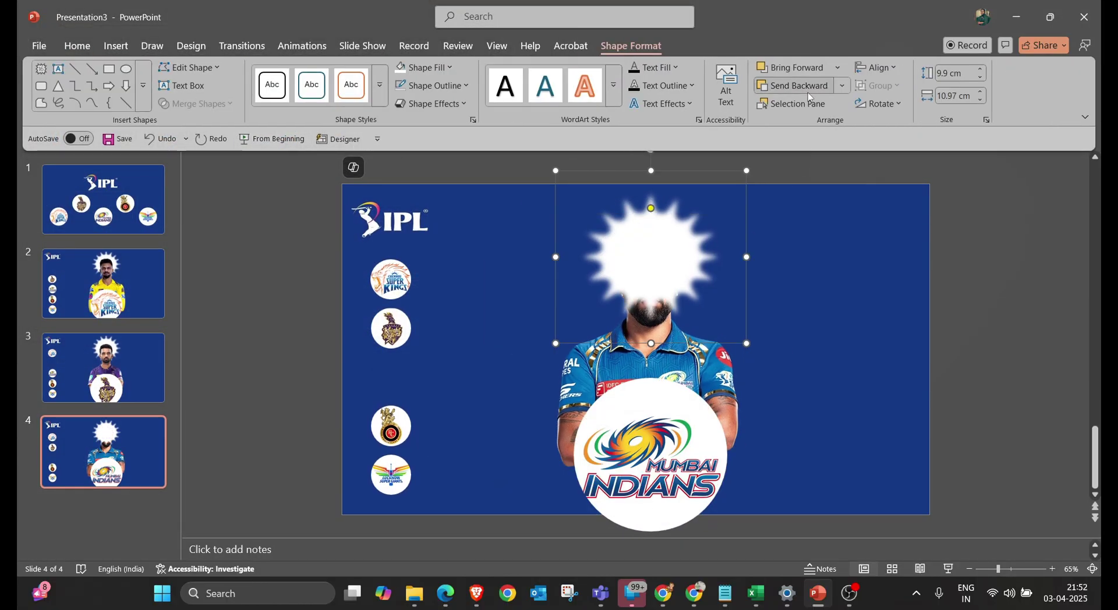
pyautogui.click(804, 88)
pyautogui.click(816, 244)
# Duplicate the Mumbai slide, then shrink its Mumbai Indians logo and return it to the column beneath the Kolkata logo
pyautogui.click(117, 443)
pyautogui.hotkey('ctrl', 'd')
pyautogui.click(650, 454)
pyautogui.hotkey('shift', 'Down')
pyautogui.hotkey('shift', 'Down')
pyautogui.hotkey('shift', 'Down')
pyautogui.hotkey('shift', 'Down')
pyautogui.hotkey('shift', 'Down')
pyautogui.hotkey('shift', 'Down')
pyautogui.hotkey('shift', 'Down')
pyautogui.hotkey('shift', 'Down')
pyautogui.hotkey('shift', 'Down')
pyautogui.hotkey('shift', 'Down')
pyautogui.hotkey('shift', 'Down')
pyautogui.hotkey('shift', 'Down')
pyautogui.hotkey('shift', 'Down')
pyautogui.hotkey('shift', 'Down')
pyautogui.click(632, 46)
pyautogui.moveTo(646, 456); pyautogui.dragTo(386, 378)
# Delete the Mumbai captain's photo from slide 5, and enlarge the Royal Challengers Bengaluru logo at the bottom centre, overhanging the slide edge
pyautogui.click(653, 412)
pyautogui.press('Delete')
pyautogui.moveTo(390, 426); pyautogui.dragTo(638, 434)
pyautogui.hotkey('shift', 'Up')
pyautogui.hotkey('shift', 'Up')
pyautogui.hotkey('shift', 'Up')
pyautogui.hotkey('shift', 'Up')
pyautogui.hotkey('shift', 'Up')
pyautogui.hotkey('shift', 'Up')
pyautogui.hotkey('shift', 'Up')
pyautogui.hotkey('shift', 'Up')
pyautogui.hotkey('shift', 'Up')
pyautogui.hotkey('shift', 'Up')
pyautogui.hotkey('shift', 'Up')
pyautogui.hotkey('shift', 'Up')
pyautogui.hotkey('shift', 'Up')
pyautogui.click(643, 47)
pyautogui.hotkey('shift', 'Up')
pyautogui.click(815, 349)
# Insert the Royal Challengers Bengaluru player's photo from the device, centre it on the star and send it behind the team logo
pyautogui.click(116, 46)
pyautogui.click(159, 87)
pyautogui.click(195, 145)
pyautogui.doubleClick(339, 134)
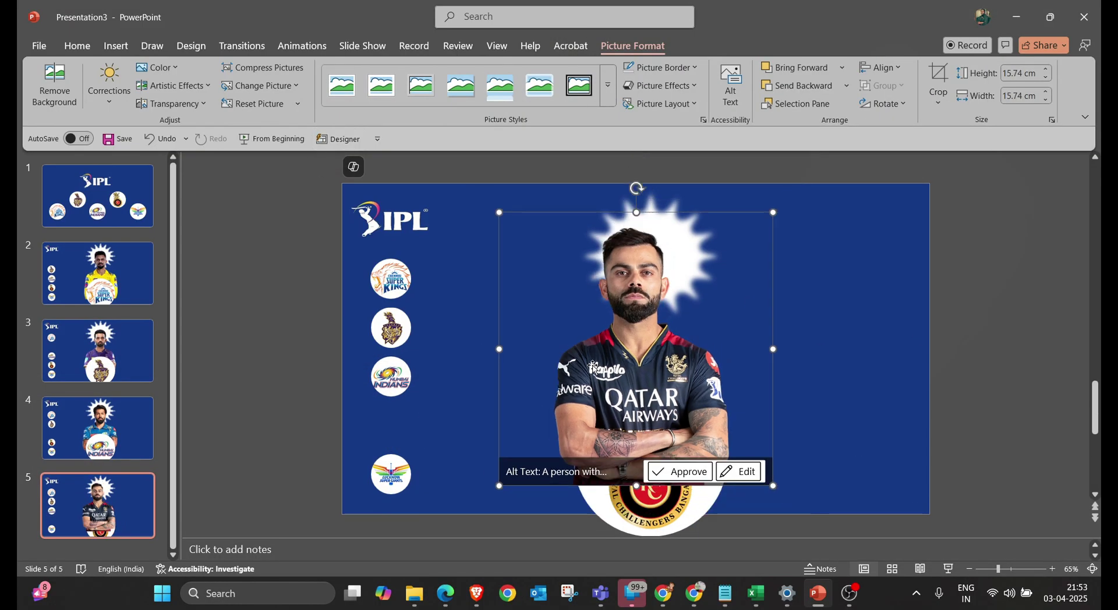
pyautogui.moveTo(593, 367); pyautogui.dragTo(608, 367)
pyautogui.click(796, 86)
pyautogui.click(813, 409)
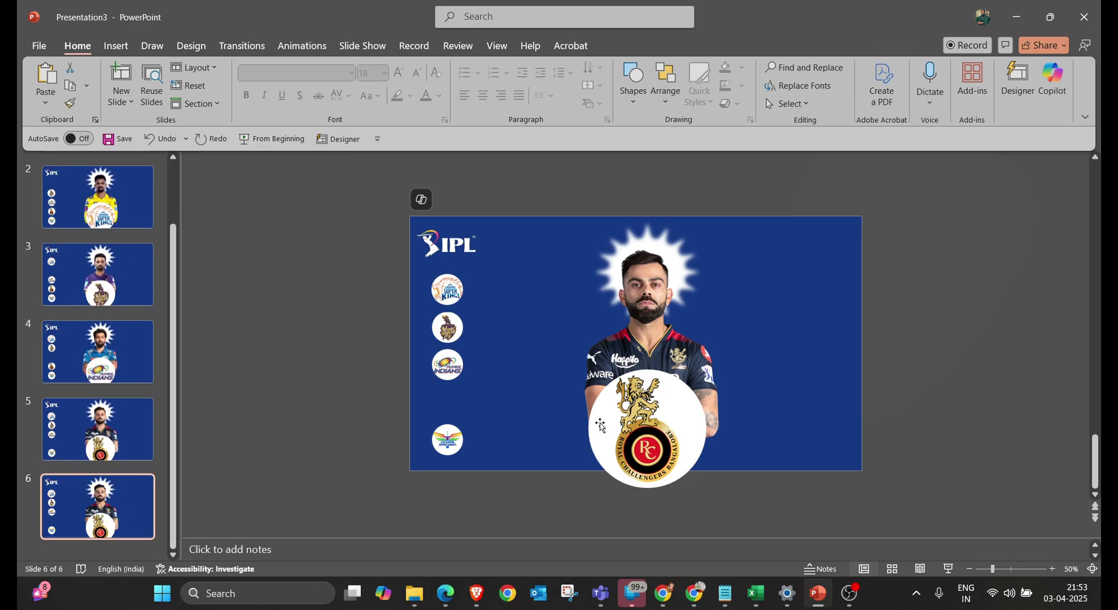
# On slide 6, return the Royal Challengers Bengaluru logo to the small logo column and delete the player's photo
pyautogui.click(635, 46)
pyautogui.click(680, 398)
pyautogui.press('Delete')
# Move the Lucknow Super Giants logo to the bottom centre of slide 6 and enlarge it so it overhangs the slide edge
pyautogui.moveTo(445, 409); pyautogui.dragTo(647, 433)
pyautogui.hotkey('shift', 'Up')
pyautogui.hotkey('shift', 'Up')
pyautogui.hotkey('shift', 'Up')
pyautogui.hotkey('shift', 'Up')
pyautogui.hotkey('shift', 'Up')
pyautogui.hotkey('shift', 'Up')
pyautogui.hotkey('shift', 'Up')
pyautogui.hotkey('shift', 'Up')
pyautogui.hotkey('shift', 'Up')
pyautogui.hotkey('shift', 'Up')
pyautogui.hotkey('shift', 'Up')
pyautogui.hotkey('shift', 'Up')
pyautogui.click(633, 46)
pyautogui.hotkey('shift', 'Up')
pyautogui.hotkey('shift', 'Up')
pyautogui.click(602, 326)
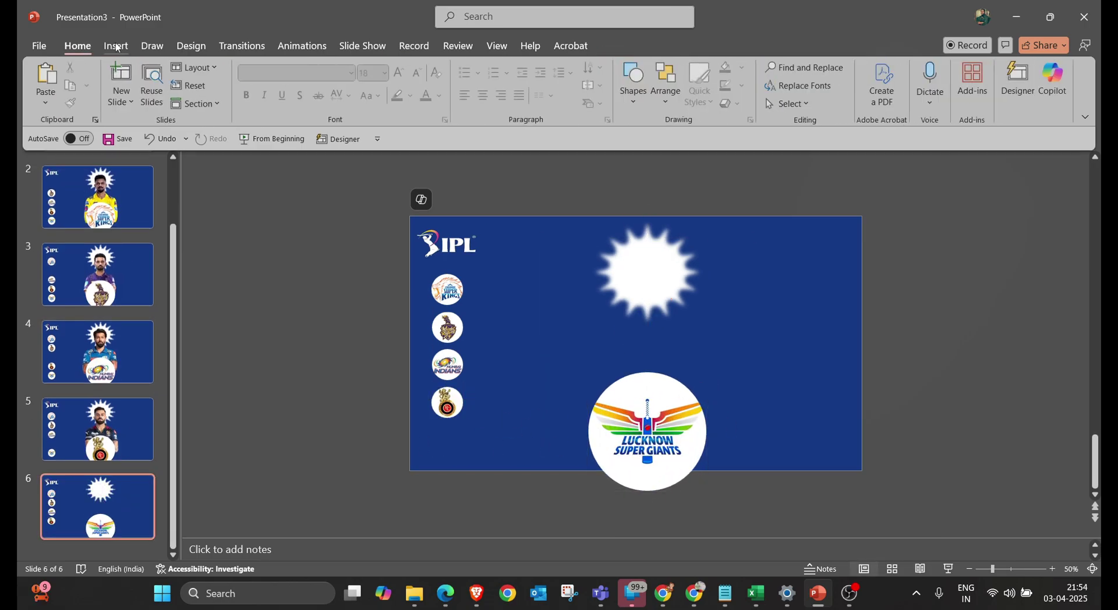
# Insert the Lucknow Super Giants player's photo from the device and centre it over the white star
pyautogui.click(115, 46)
pyautogui.click(129, 87)
pyautogui.click(158, 142)
pyautogui.doubleClick(169, 135)
pyautogui.moveTo(641, 364); pyautogui.dragTo(654, 364)
# Bring the enlarged Lucknow Super Giants logo to the front so it overlaps the player's photo
pyautogui.click(649, 472)
pyautogui.click(842, 68)
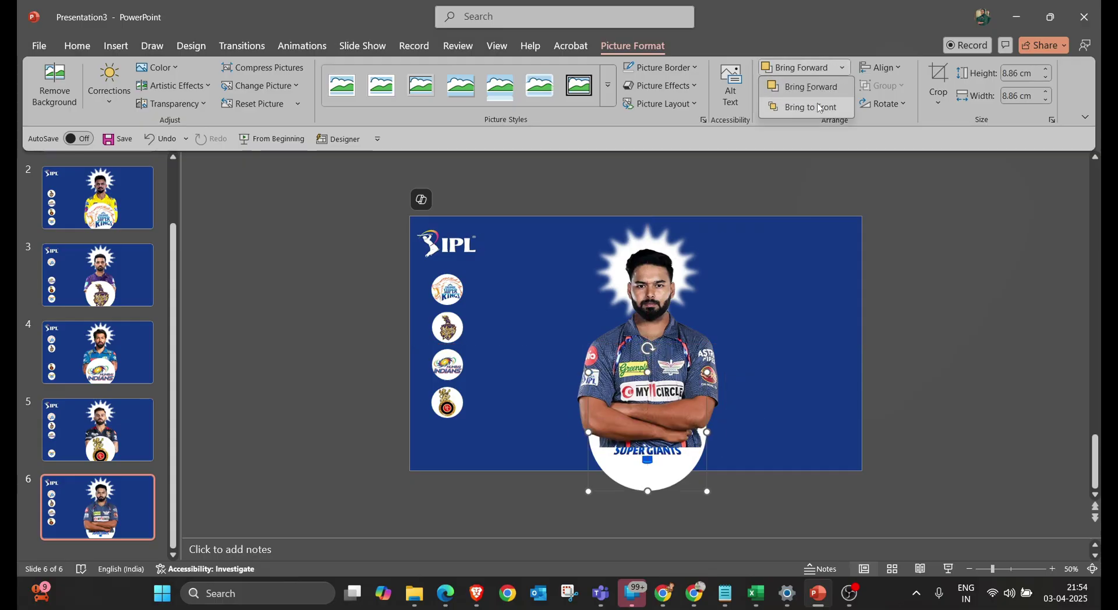
pyautogui.click(827, 108)
pyautogui.click(474, 485)
# Fill the background rectangle of the Chennai slide with yellow sampled from the player's jersey using the Eyedropper
pyautogui.click(131, 204)
pyautogui.click(799, 291)
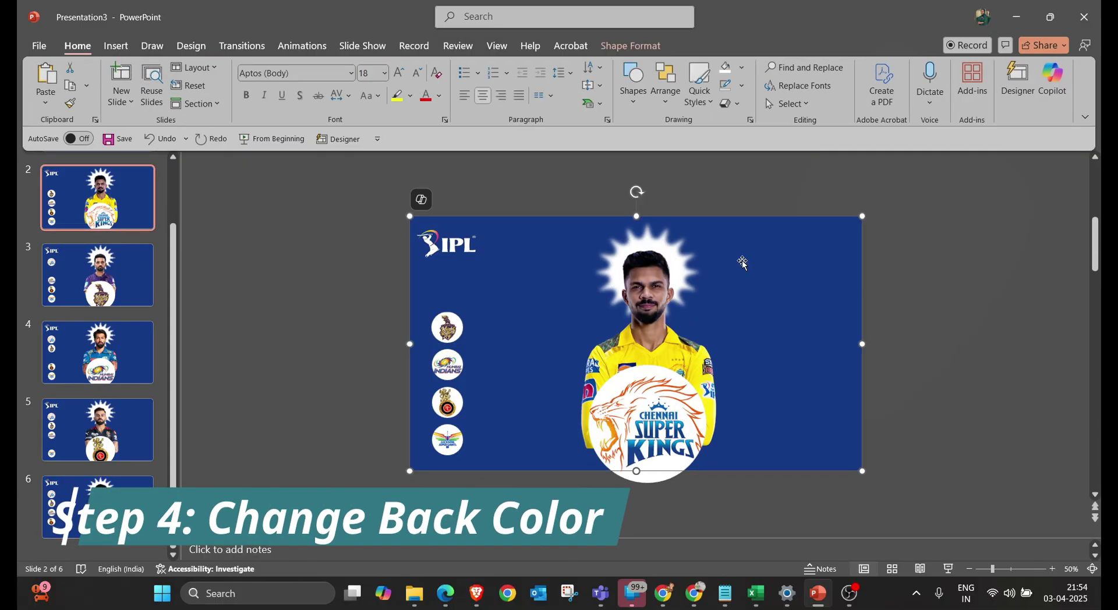
pyautogui.click(631, 46)
pyautogui.click(424, 67)
pyautogui.click(441, 395)
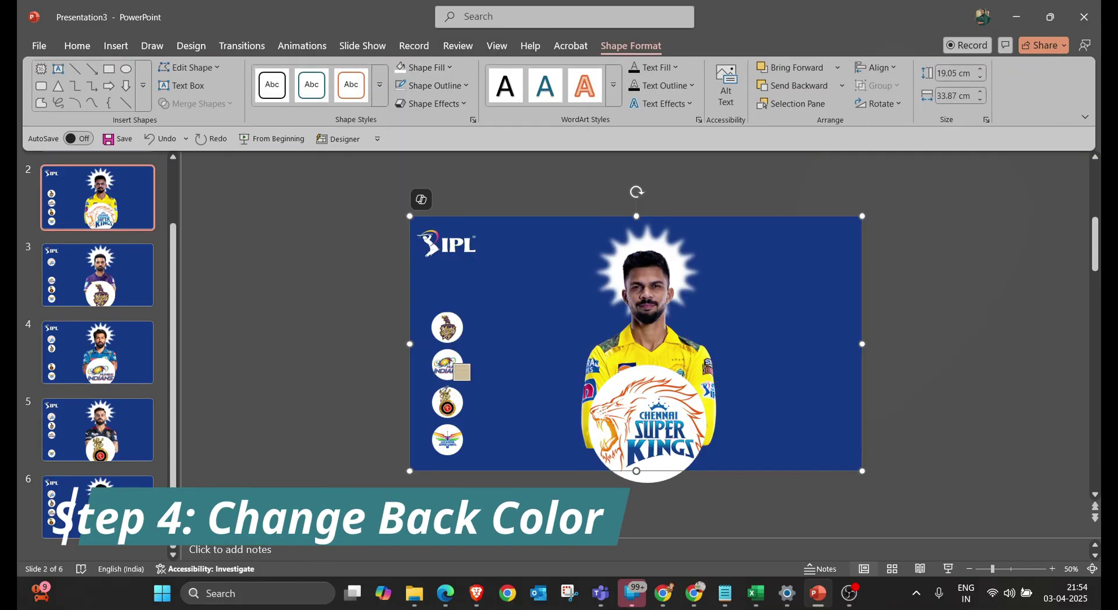
pyautogui.click(687, 356)
# Draw a rectangle about 14.86 cm high and 5.59 cm wide beneath the IPL logo and place it behind the team logos
pyautogui.click(471, 266)
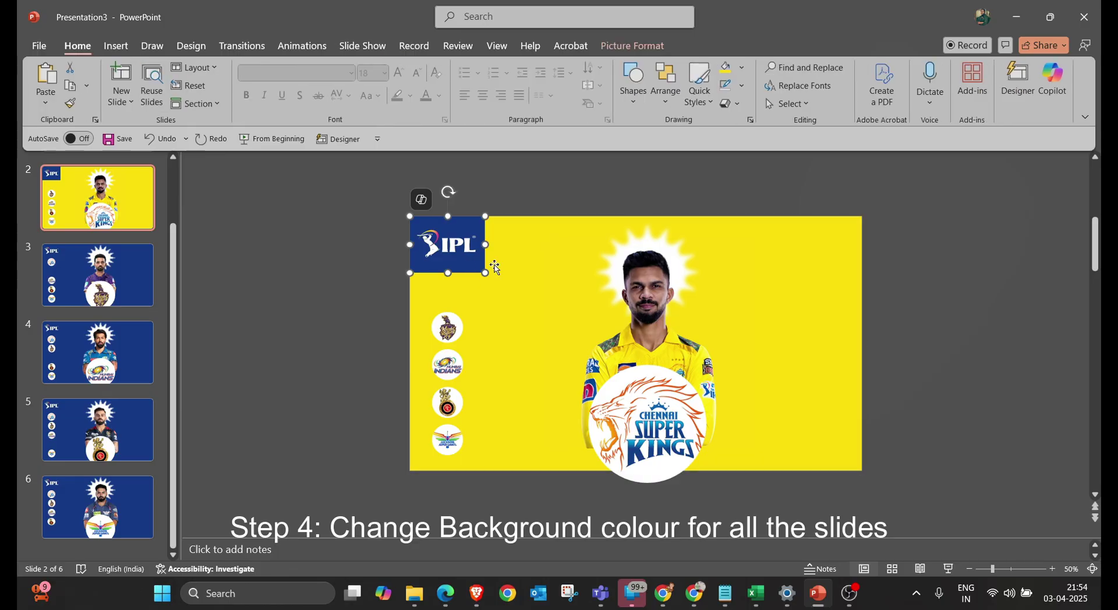
pyautogui.click(627, 72)
pyautogui.click(704, 146)
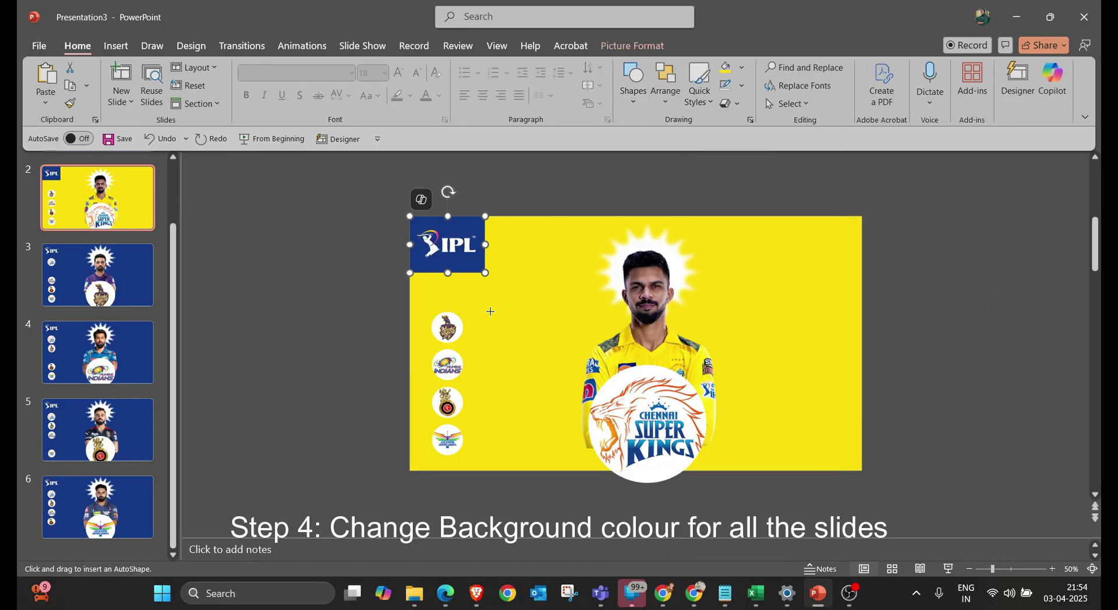
pyautogui.moveTo(313, 257); pyautogui.dragTo(364, 419)
pyautogui.moveTo(347, 357); pyautogui.dragTo(444, 375)
pyautogui.moveTo(463, 432); pyautogui.dragTo(485, 470)
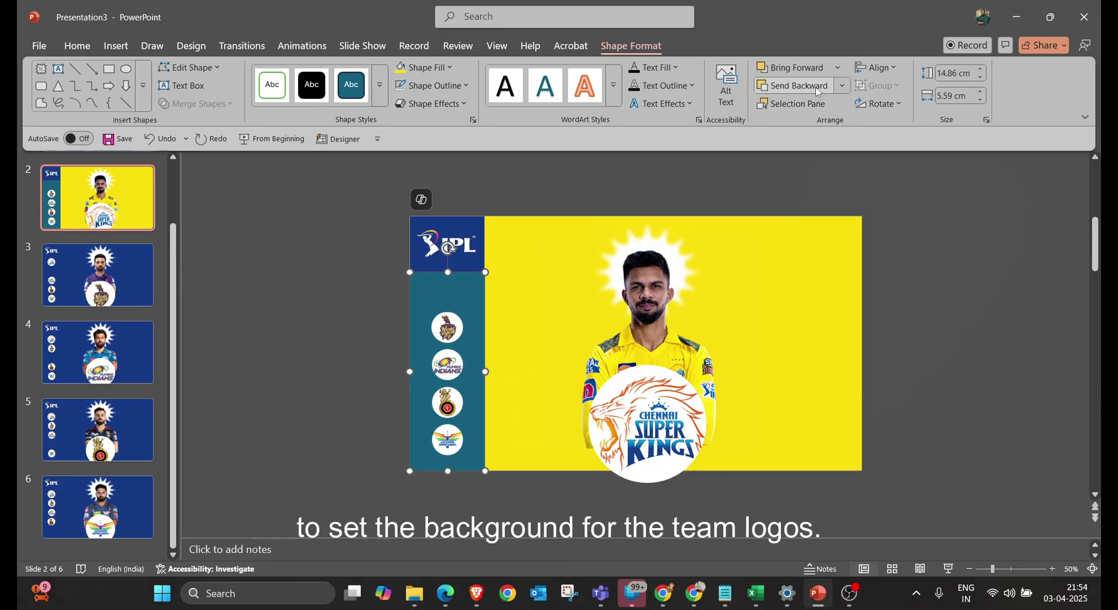
# Fill the logo column's rectangle with the dark blue sampled from the IPL logo's background
pyautogui.click(425, 67)
pyautogui.click(428, 397)
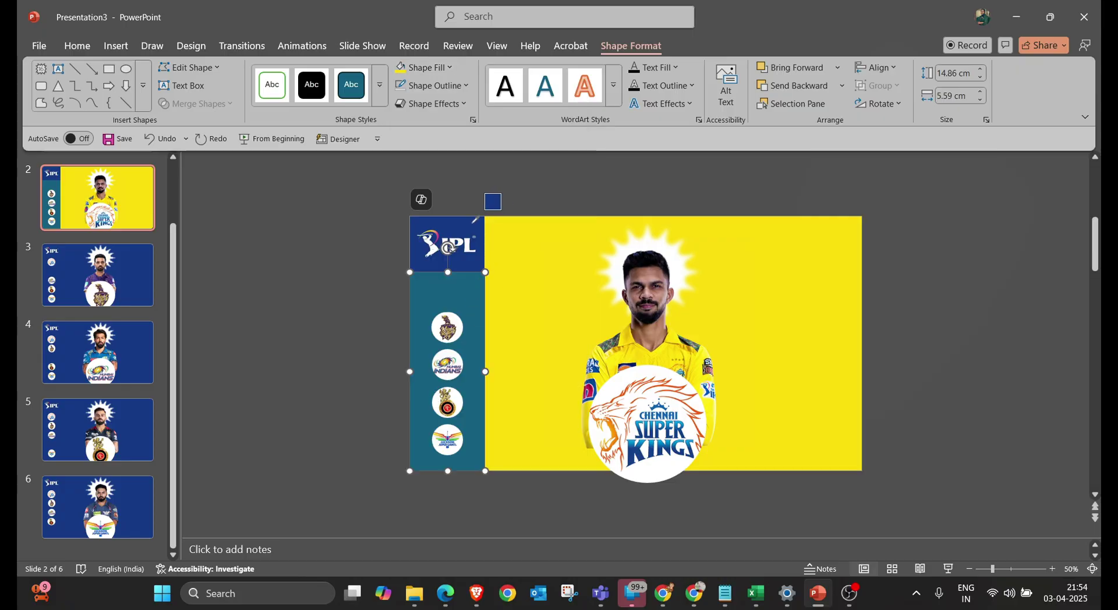
pyautogui.click(473, 222)
pyautogui.click(310, 353)
# Apply a dark-variation linear gradient to the Chennai slide's yellow background, darkening towards the bottom
pyautogui.click(757, 320)
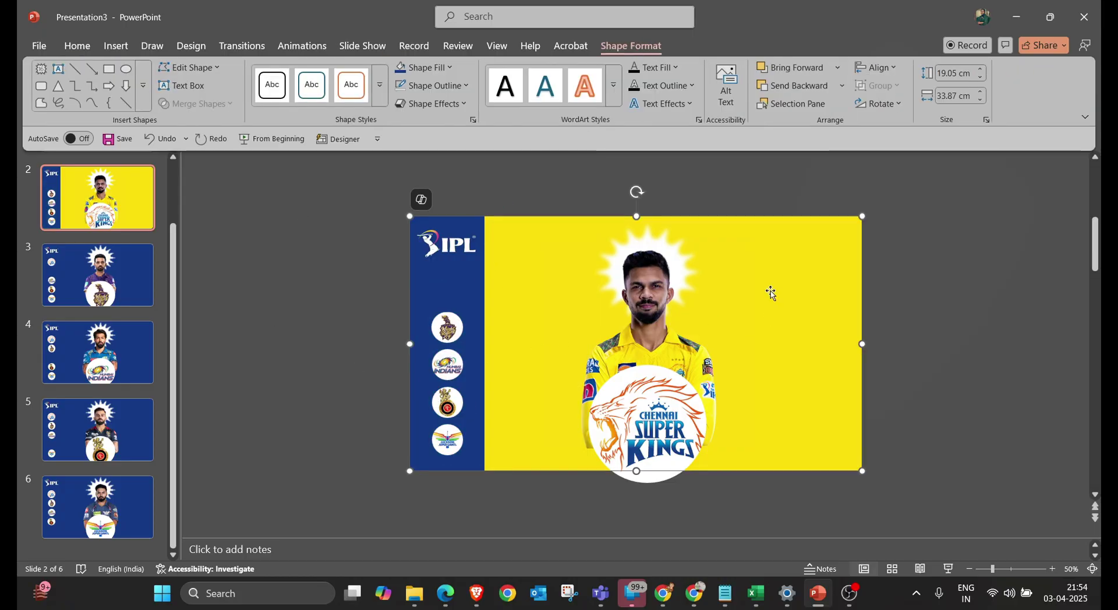
pyautogui.click(447, 69)
pyautogui.moveTo(465, 434)
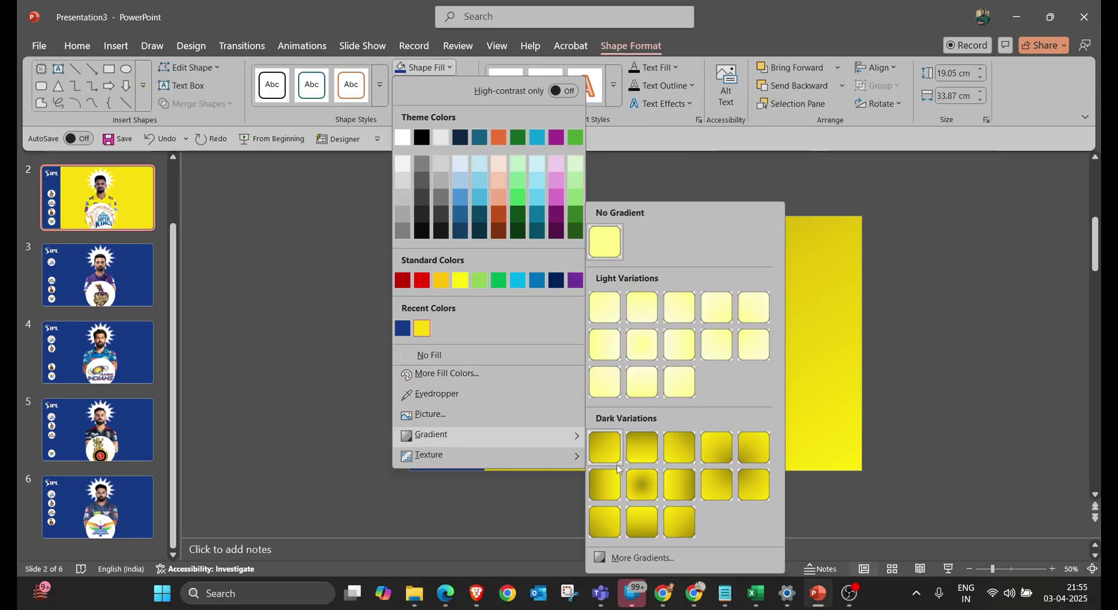
pyautogui.click(728, 499)
pyautogui.click(987, 346)
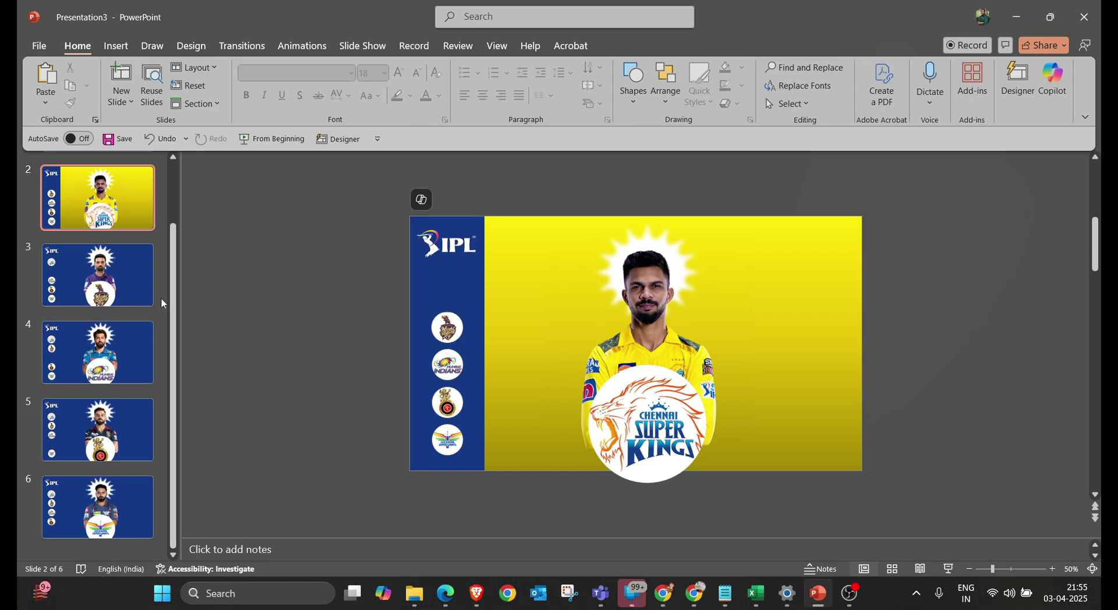
# Copy the blue logo-column rectangle from slide 2 onto slides 3 and 4, behind their team logos
pyautogui.click(143, 279)
pyautogui.click(96, 215)
pyautogui.click(483, 299)
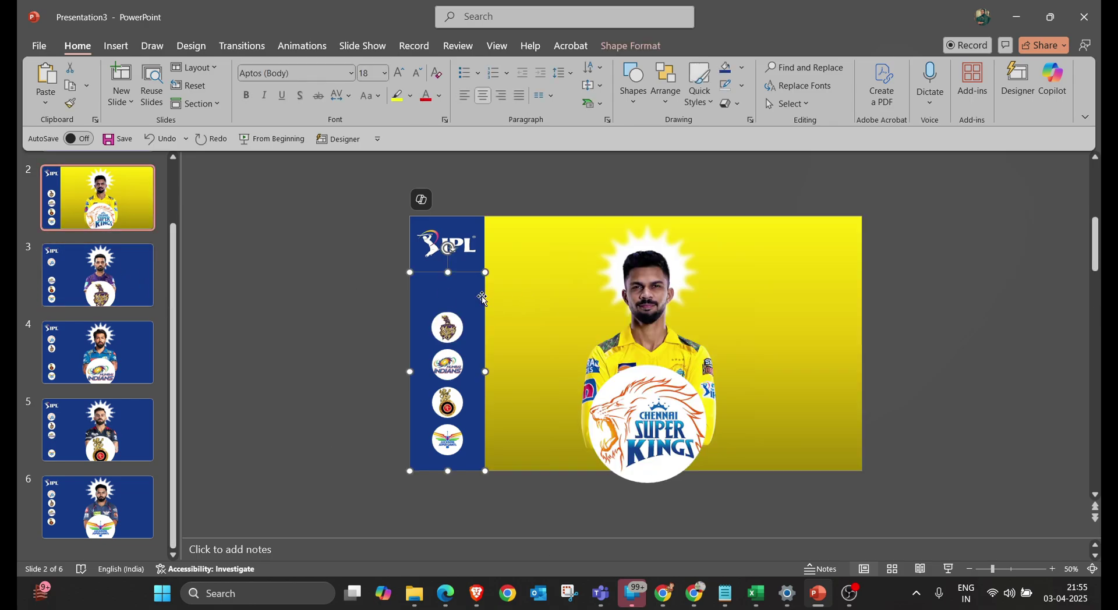
pyautogui.click(152, 297)
pyautogui.hotkey('ctrl', 'v')
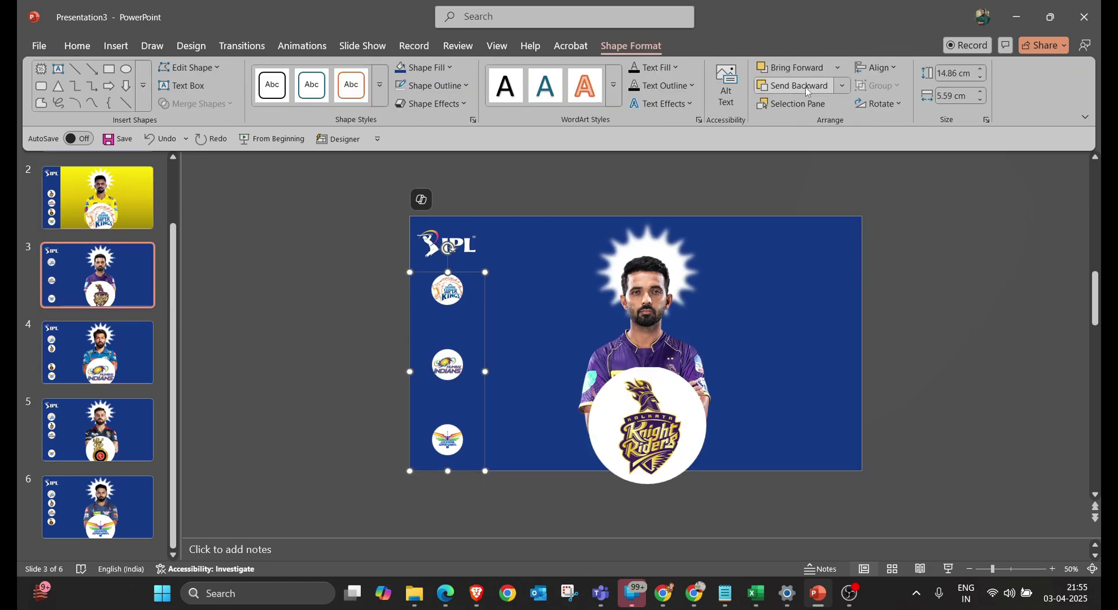
pyautogui.click(134, 366)
pyautogui.click(475, 430)
# Paste the blue logo-column rectangle onto slides 5 and 6 and send it behind the team logos
pyautogui.click(133, 434)
pyautogui.hotkey('ctrl', 'v')
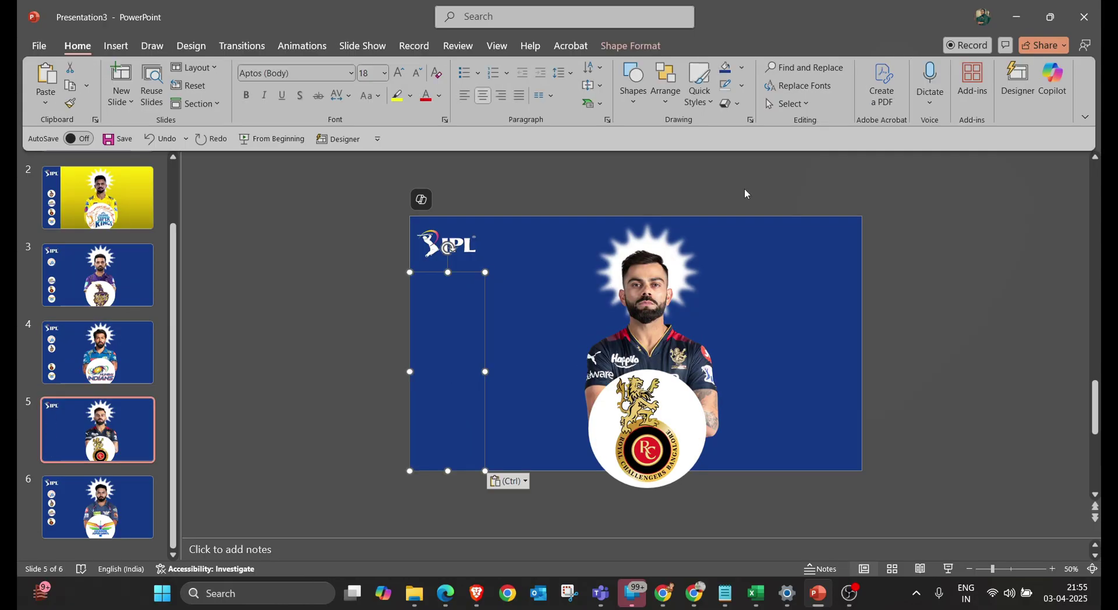
pyautogui.click(630, 46)
pyautogui.click(799, 86)
pyautogui.click(131, 508)
pyautogui.hotkey('ctrl', 'v')
pyautogui.click(631, 46)
pyautogui.click(799, 85)
# Fill the Kolkata slide's background with purple sampled from the jersey and apply a dark linear gradient, darkening towards the bottom
pyautogui.click(141, 312)
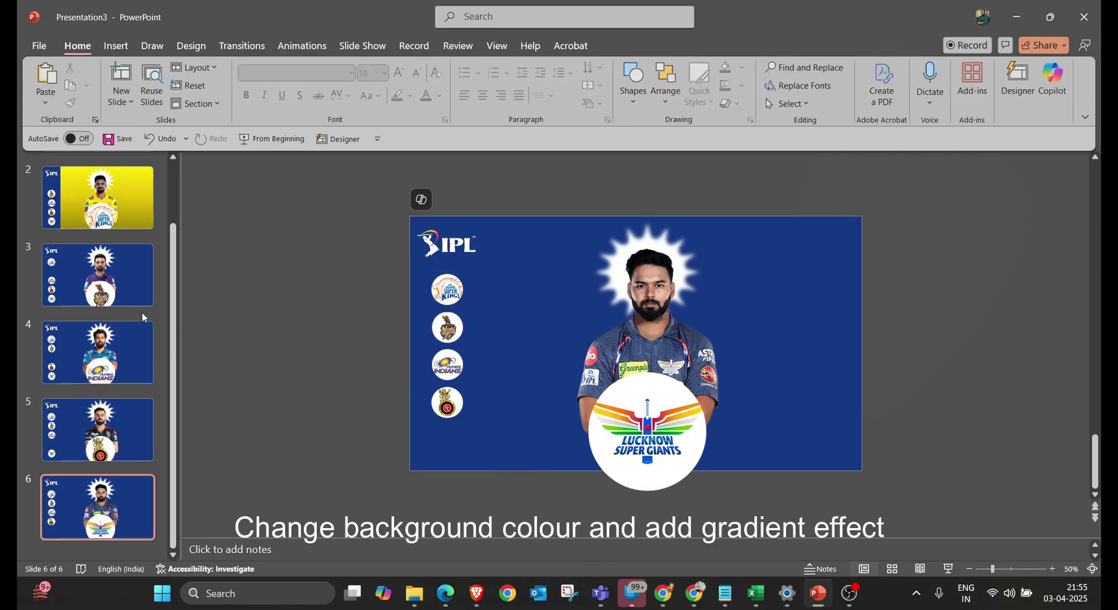
pyautogui.click(141, 282)
pyautogui.click(785, 332)
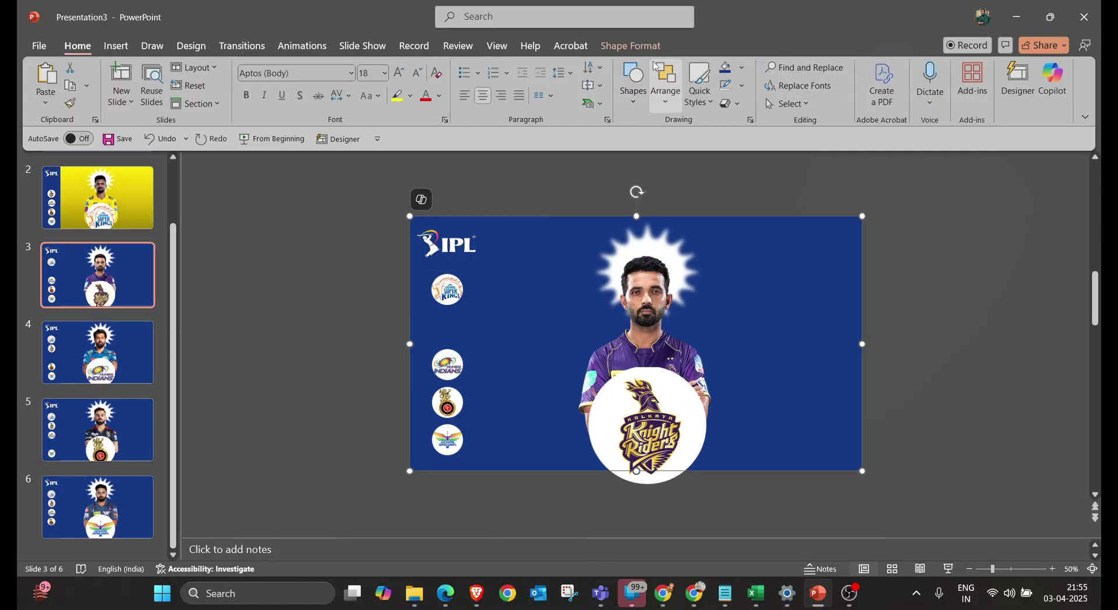
pyautogui.click(631, 46)
pyautogui.click(424, 67)
pyautogui.click(446, 400)
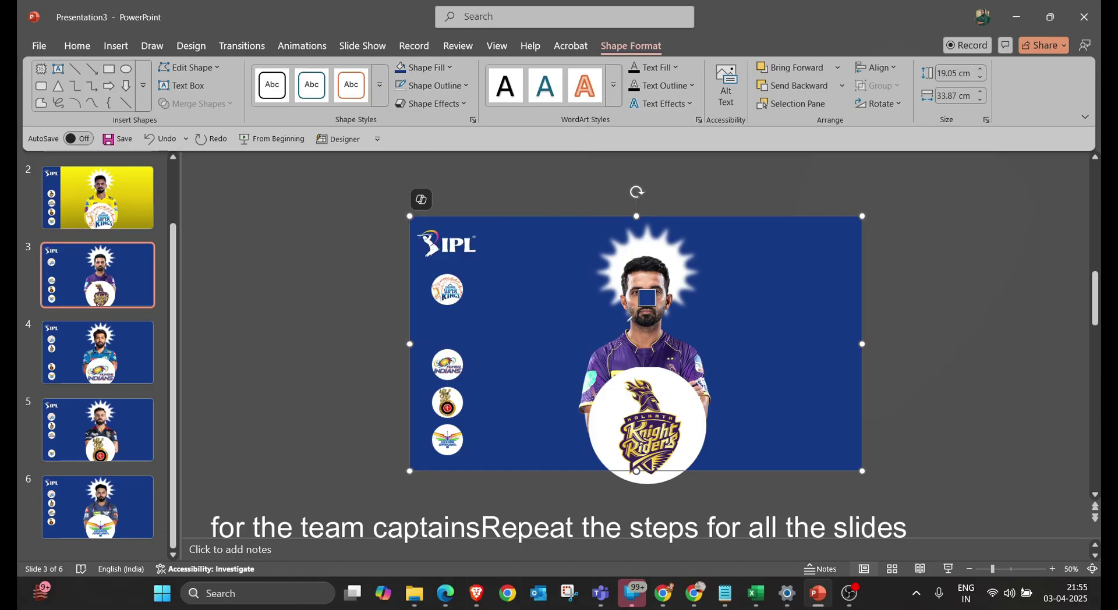
pyautogui.click(641, 344)
pyautogui.click(454, 69)
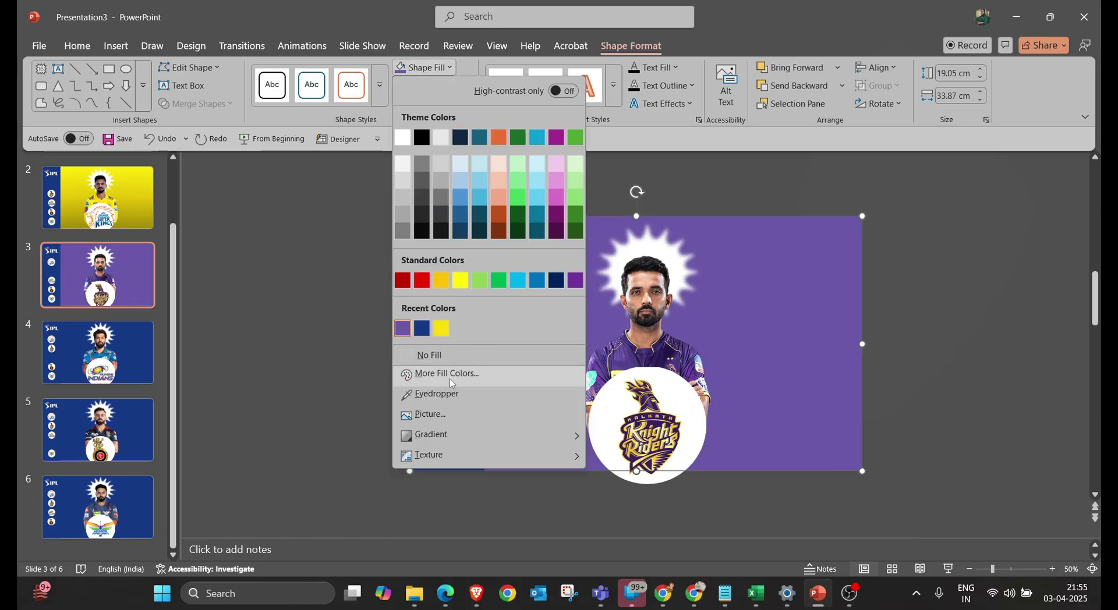
pyautogui.moveTo(448, 434)
pyautogui.click(712, 485)
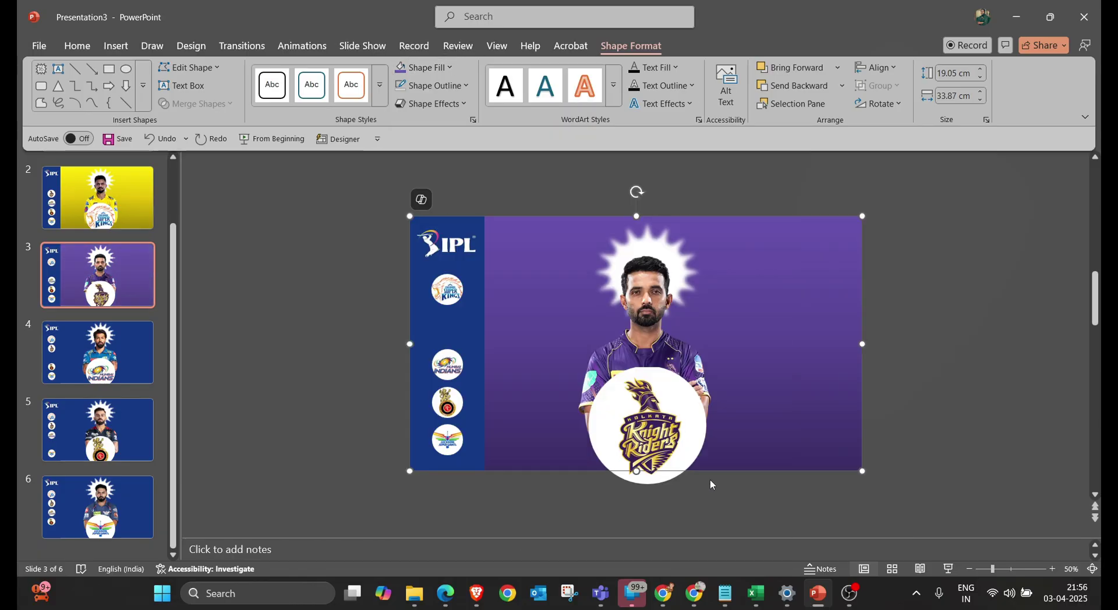
# Fill the Mumbai slide's background with bright blue sampled from the jersey and apply a dark linear gradient, darkening towards the bottom
pyautogui.click(156, 368)
pyautogui.click(808, 299)
pyautogui.click(424, 68)
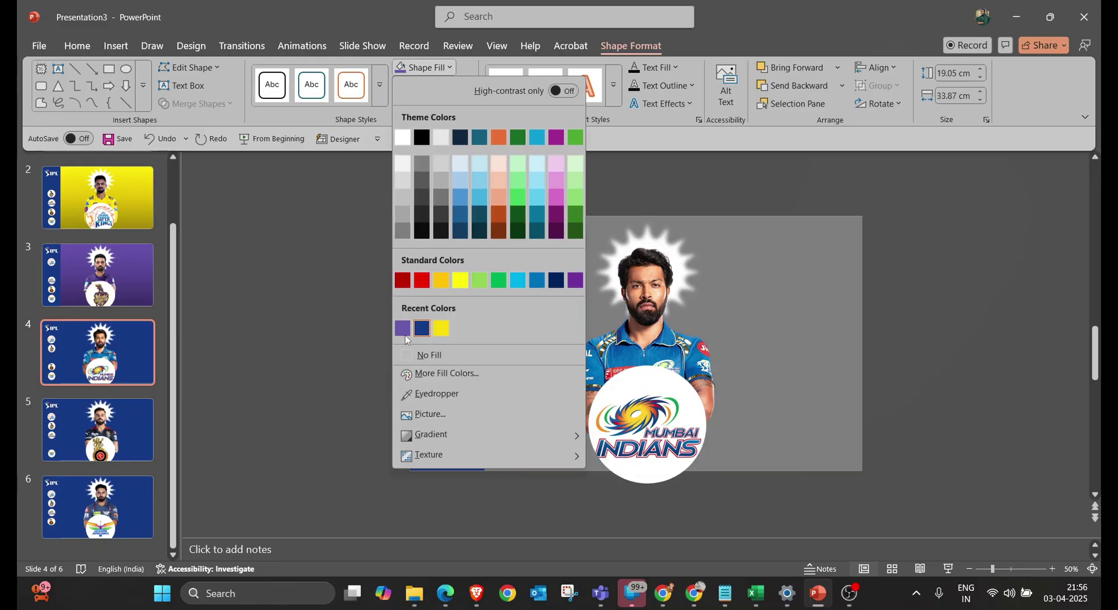
pyautogui.click(446, 394)
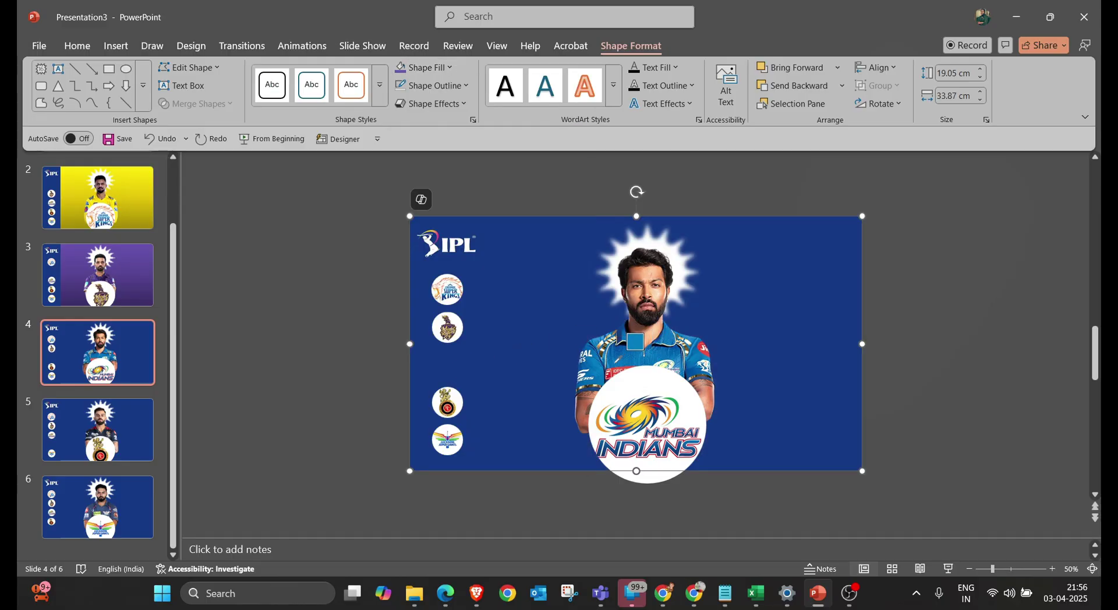
pyautogui.click(630, 351)
pyautogui.click(424, 68)
pyautogui.moveTo(457, 435)
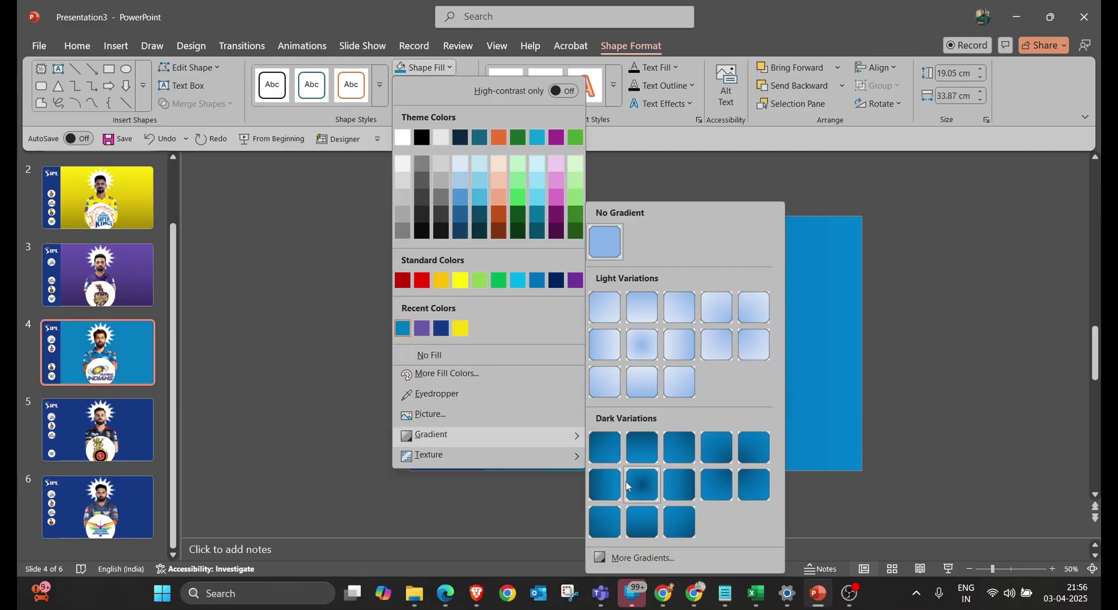
pyautogui.click(641, 517)
# Fill the Royal Challengers Bengaluru slide's background with a sampled crimson red and apply a dark linear gradient, darkening towards the bottom
pyautogui.click(98, 430)
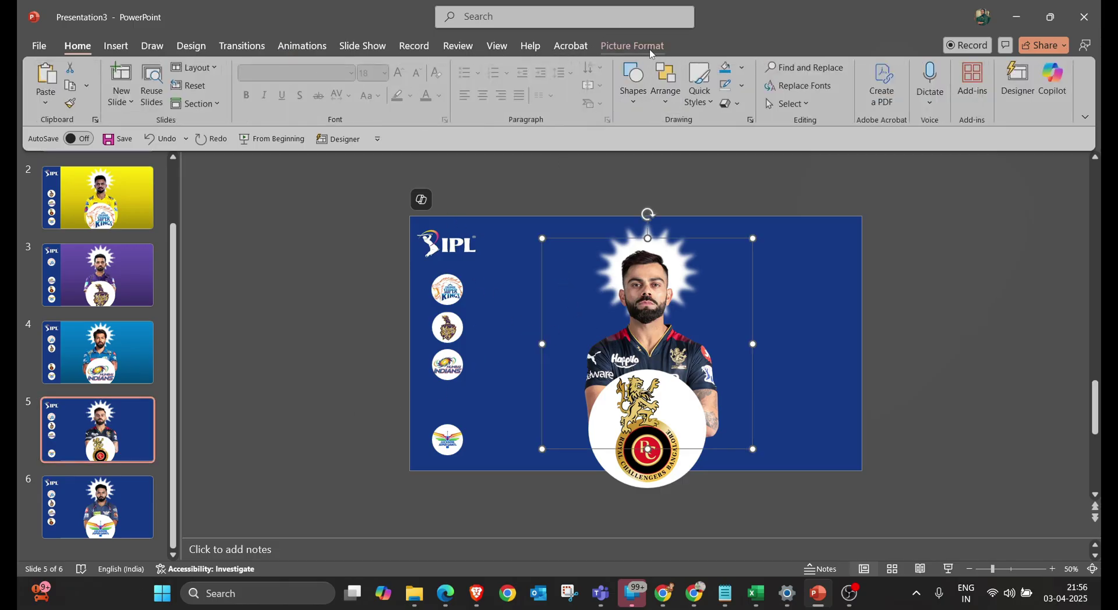
pyautogui.click(651, 51)
pyautogui.click(827, 297)
pyautogui.click(632, 46)
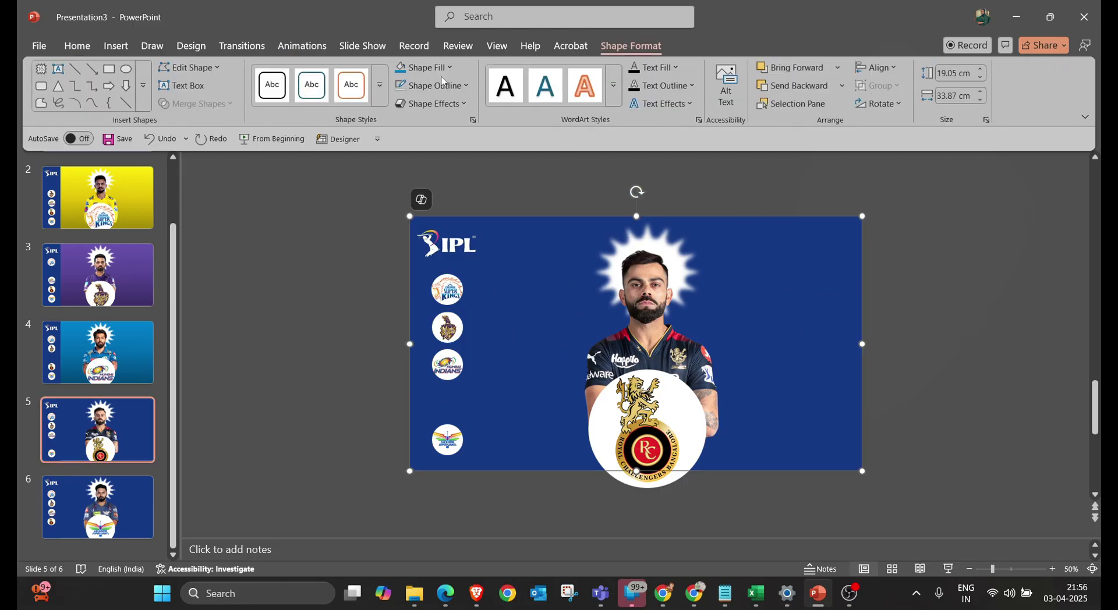
pyautogui.click(424, 68)
pyautogui.click(440, 395)
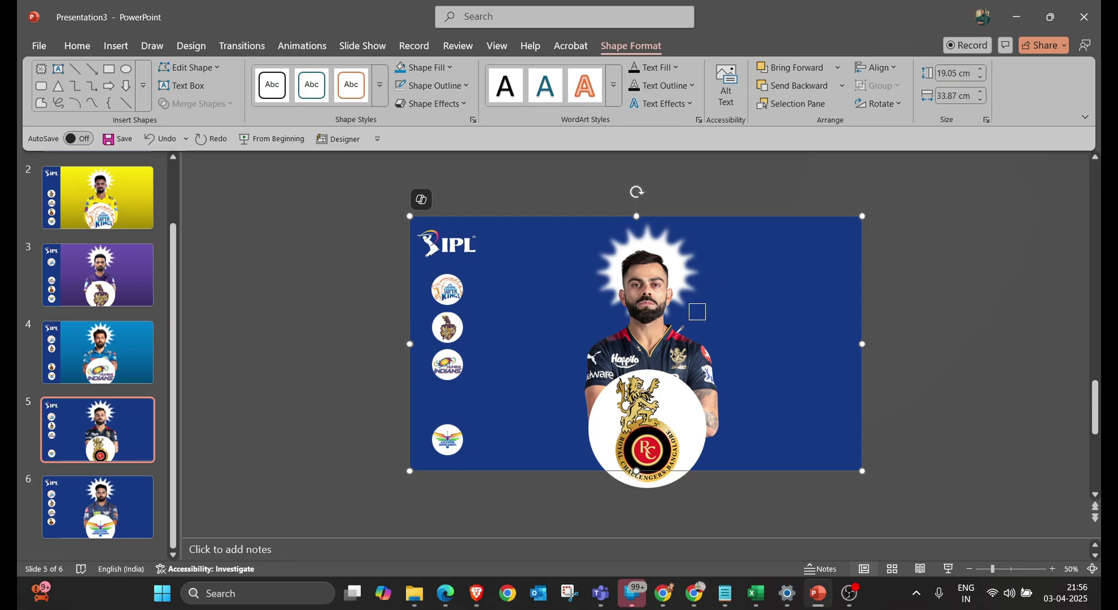
pyautogui.click(451, 68)
pyautogui.moveTo(489, 437)
pyautogui.click(639, 508)
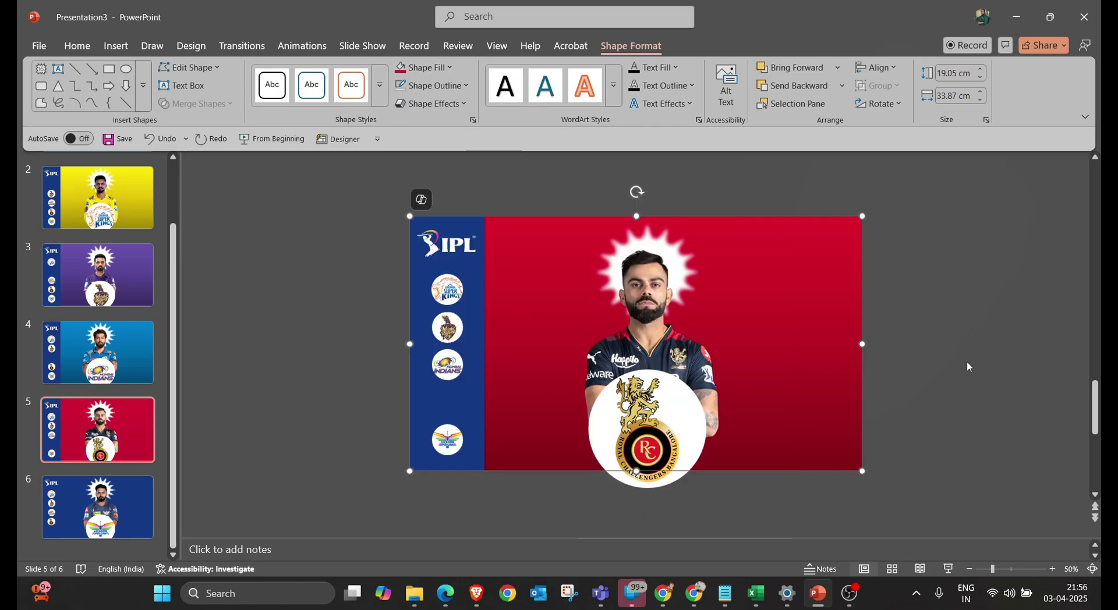
# Fill the Lucknow slide's background with slate blue sampled from the jersey and apply a dark linear gradient, darkening towards the bottom
pyautogui.click(150, 489)
pyautogui.click(564, 242)
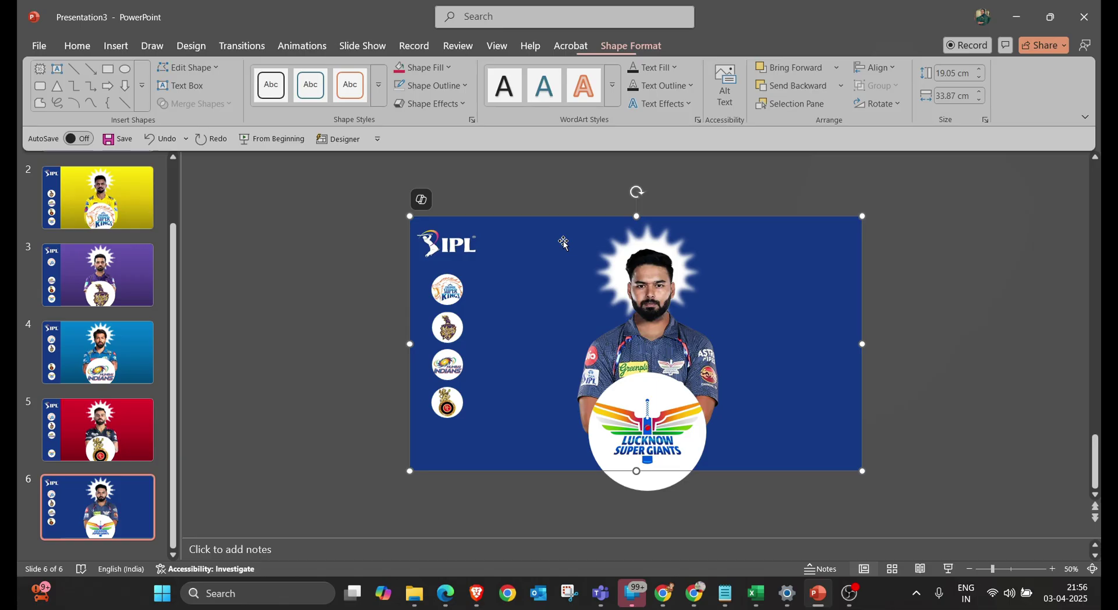
pyautogui.click(449, 68)
pyautogui.click(434, 396)
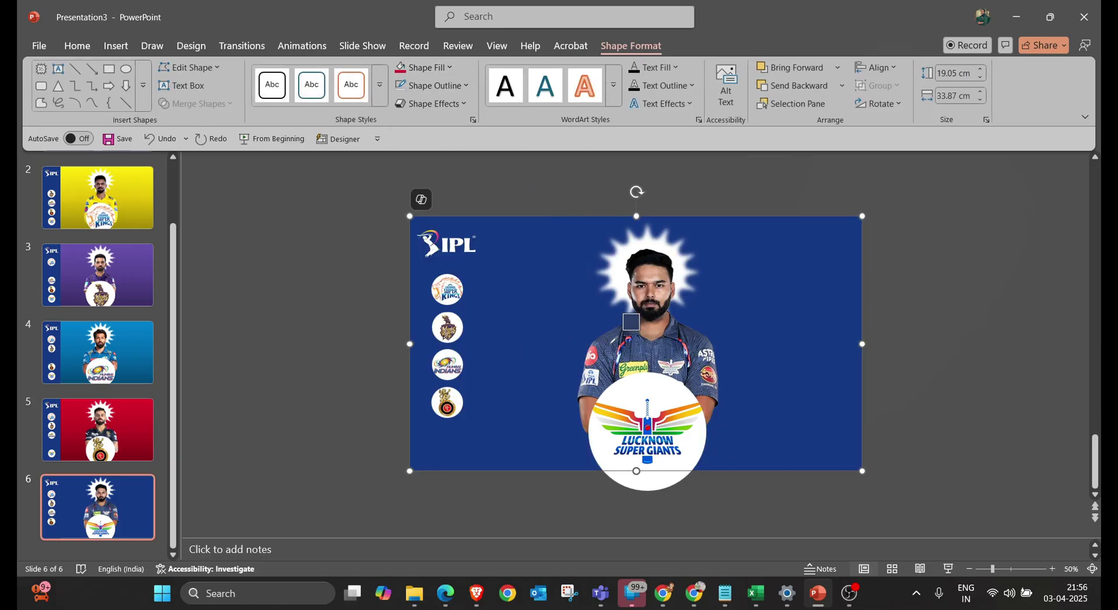
pyautogui.click(613, 341)
pyautogui.click(449, 68)
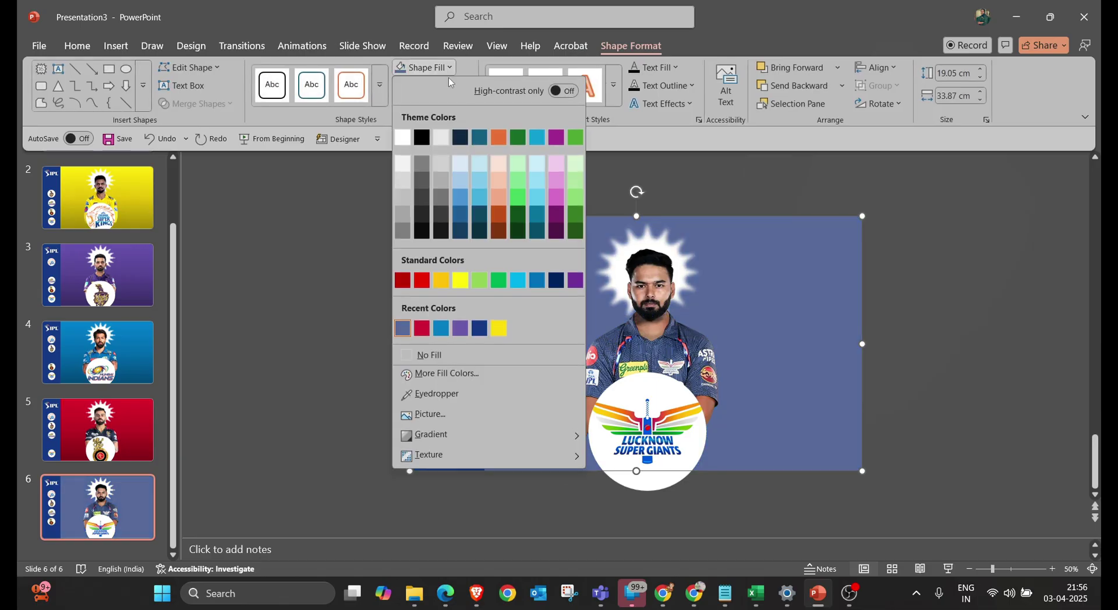
pyautogui.moveTo(470, 436)
pyautogui.click(645, 485)
pyautogui.click(333, 239)
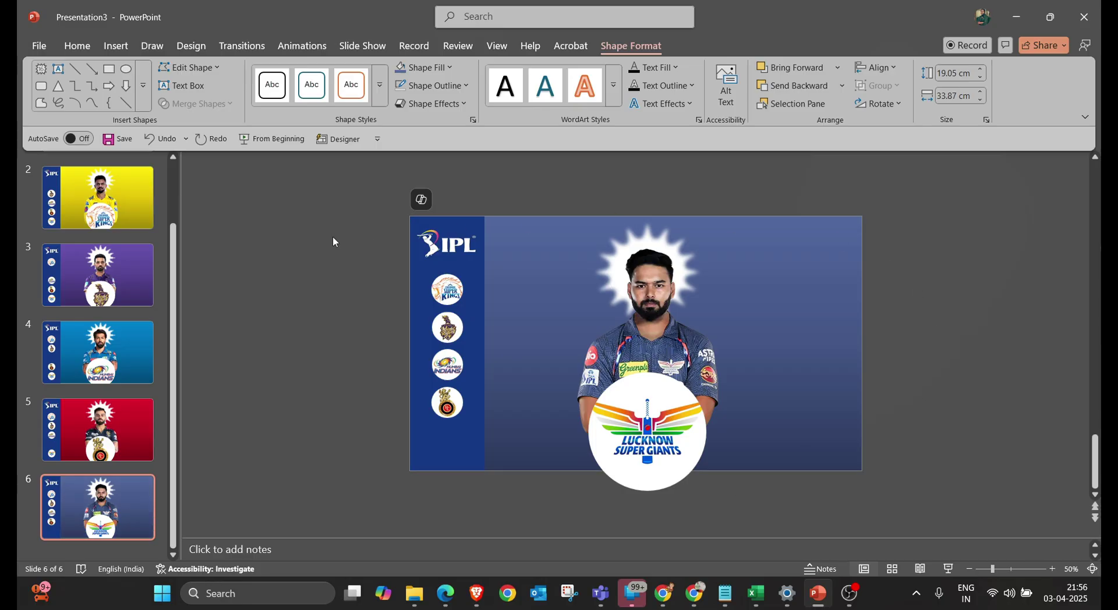
# On the title slide, add a mouse-over action to the Chennai Super Kings logo that hyperlinks to Slide 2
pyautogui.scroll(1, 174, 258)
pyautogui.scroll(2, 175, 258)
pyautogui.click(61, 218)
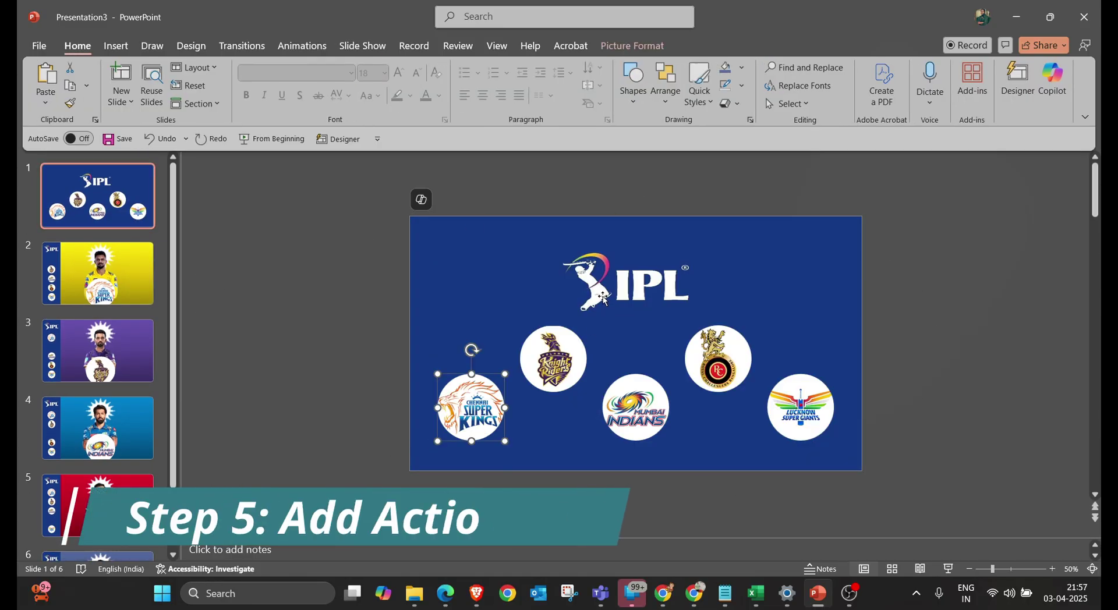
pyautogui.click(631, 51)
pyautogui.click(110, 48)
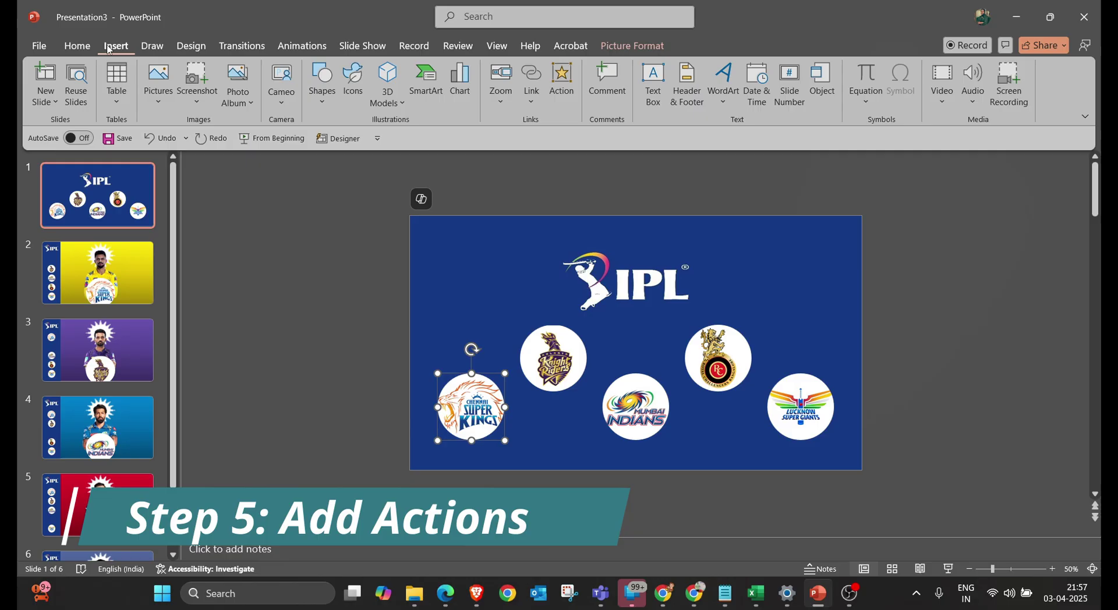
pyautogui.click(562, 81)
pyautogui.click(460, 234)
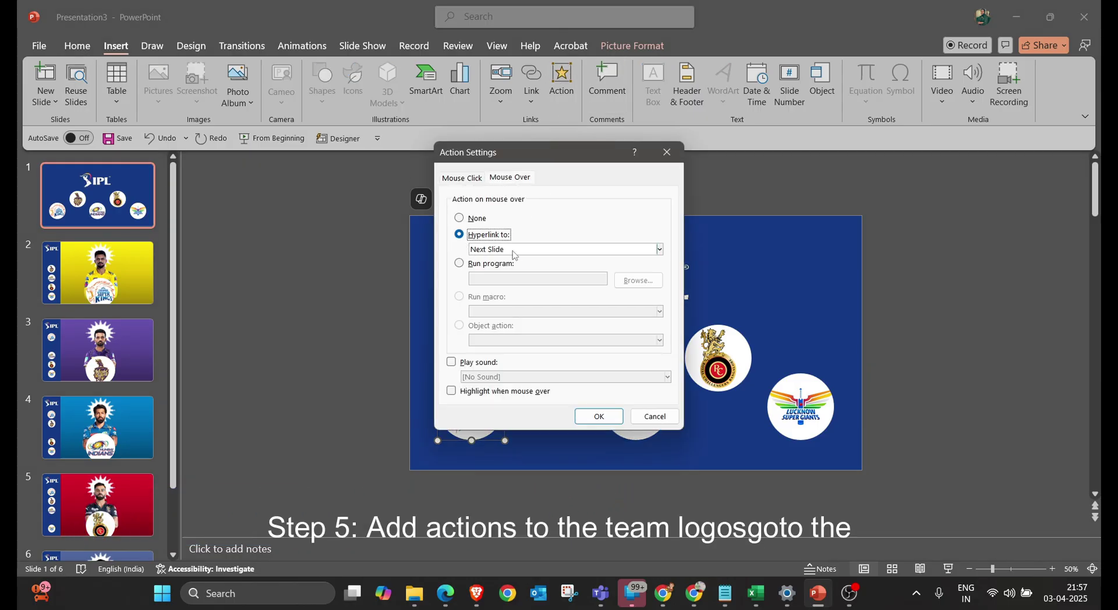
pyautogui.click(495, 250)
pyautogui.click(483, 358)
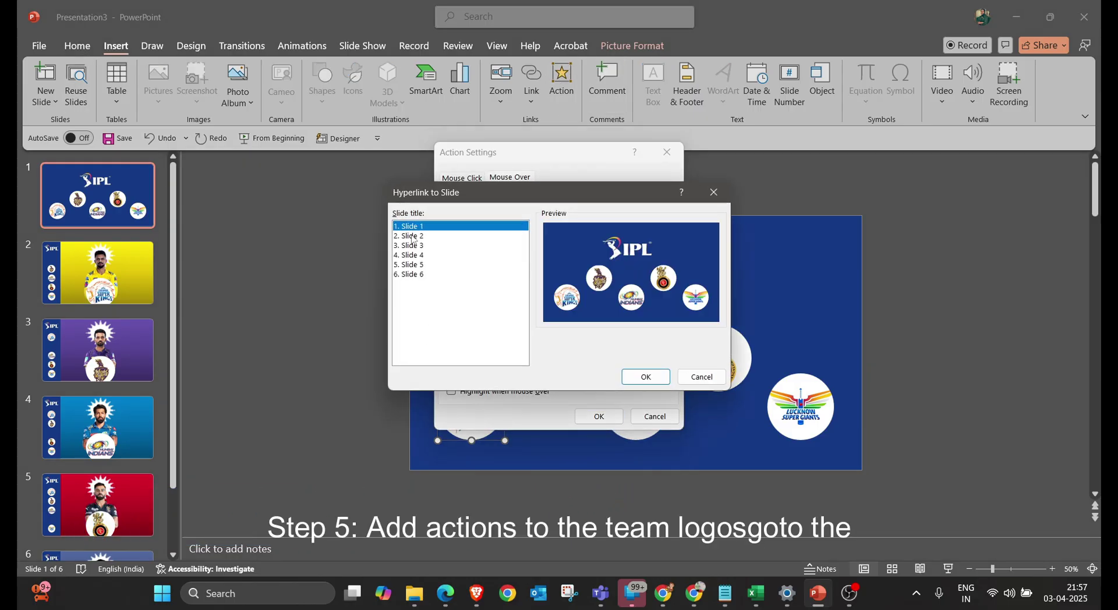
pyautogui.press('Down')
pyautogui.click(646, 377)
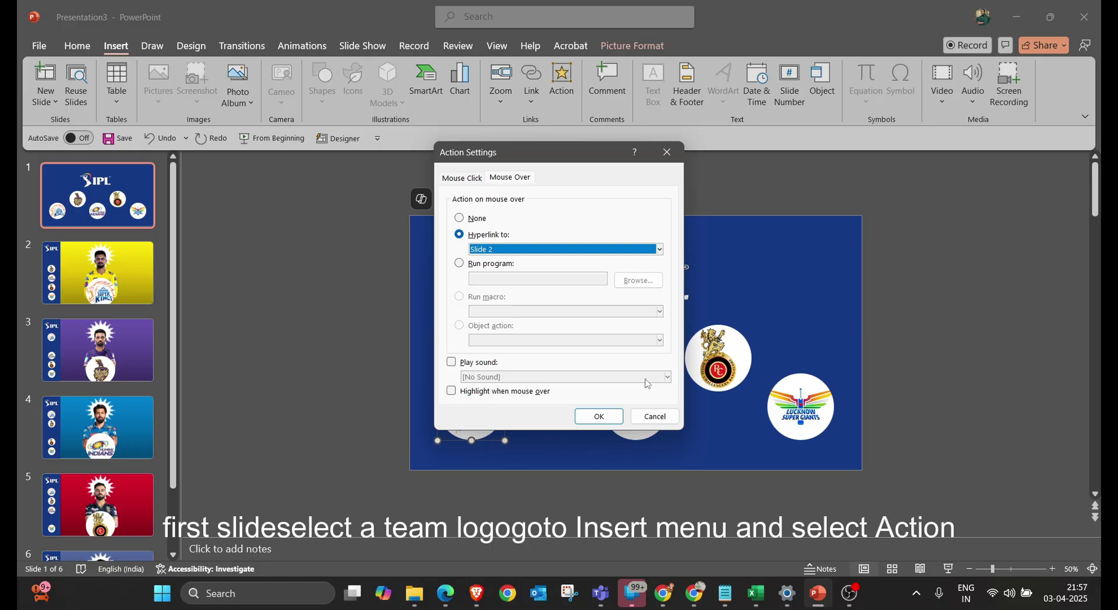
pyautogui.click(598, 417)
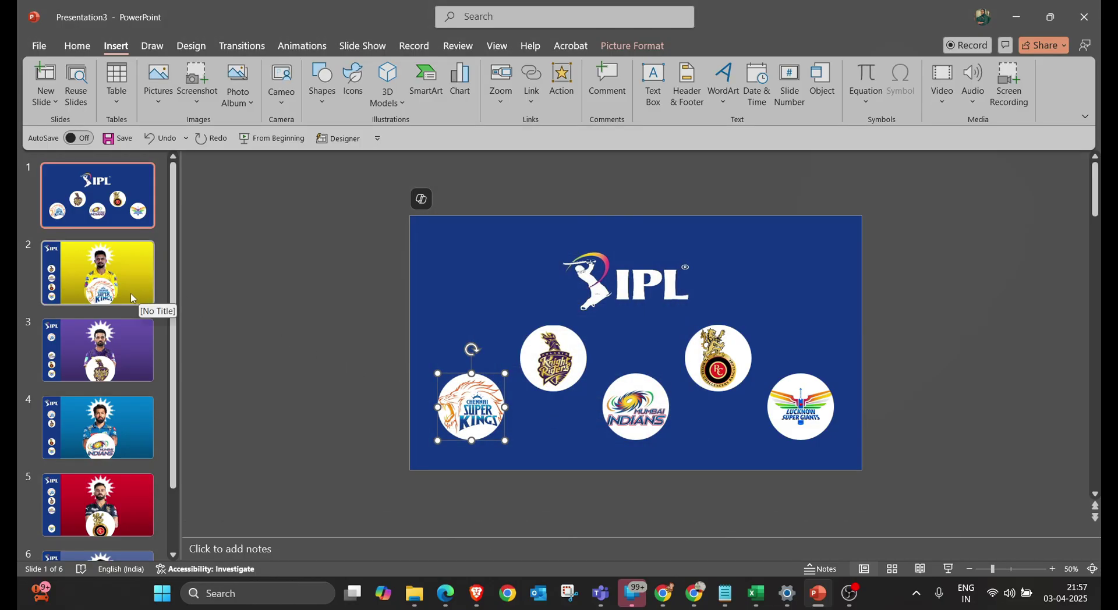
# On the title slide, add mouse-over actions linking the Kolkata logo to its team slide and the Mumbai Indians logo to Slide 4
pyautogui.click(554, 361)
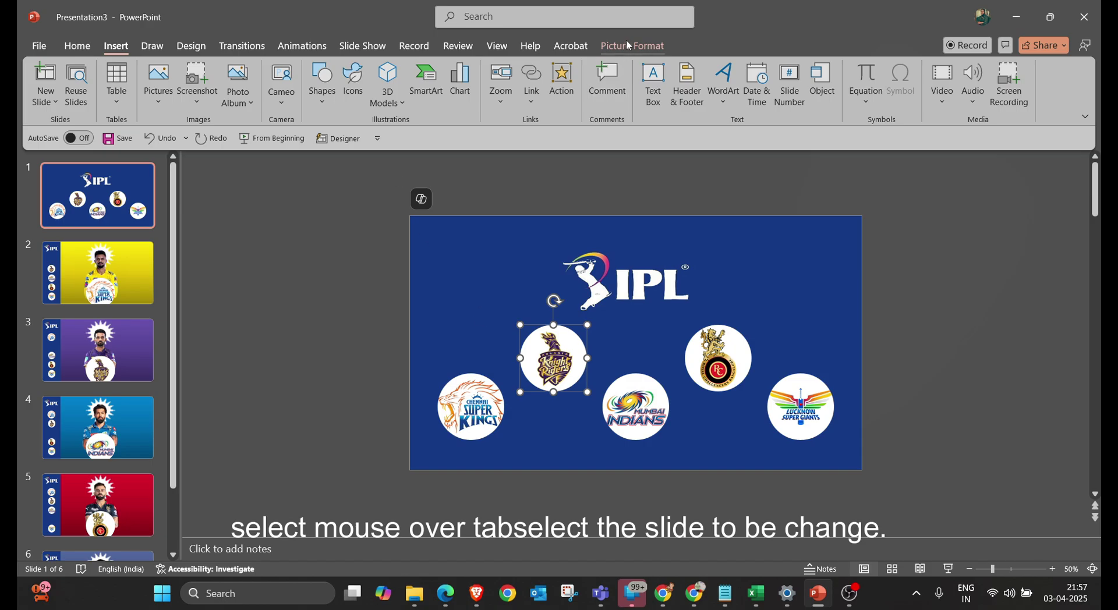
pyautogui.click(562, 85)
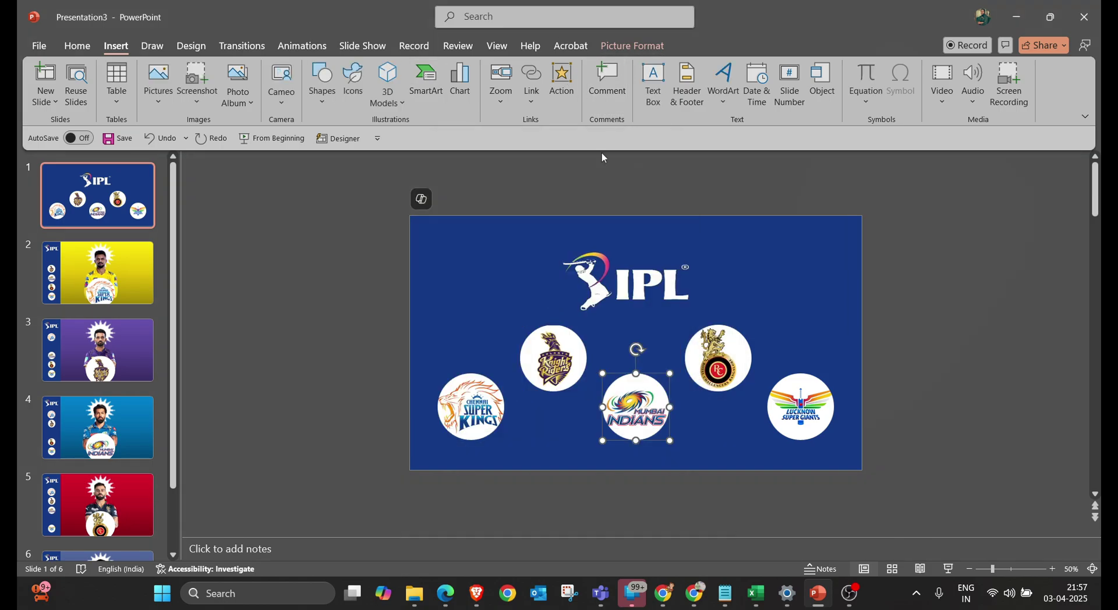
pyautogui.click(562, 84)
pyautogui.click(509, 178)
pyautogui.click(488, 235)
pyautogui.click(506, 250)
pyautogui.click(489, 352)
pyautogui.click(420, 256)
pyautogui.click(645, 376)
pyautogui.click(598, 416)
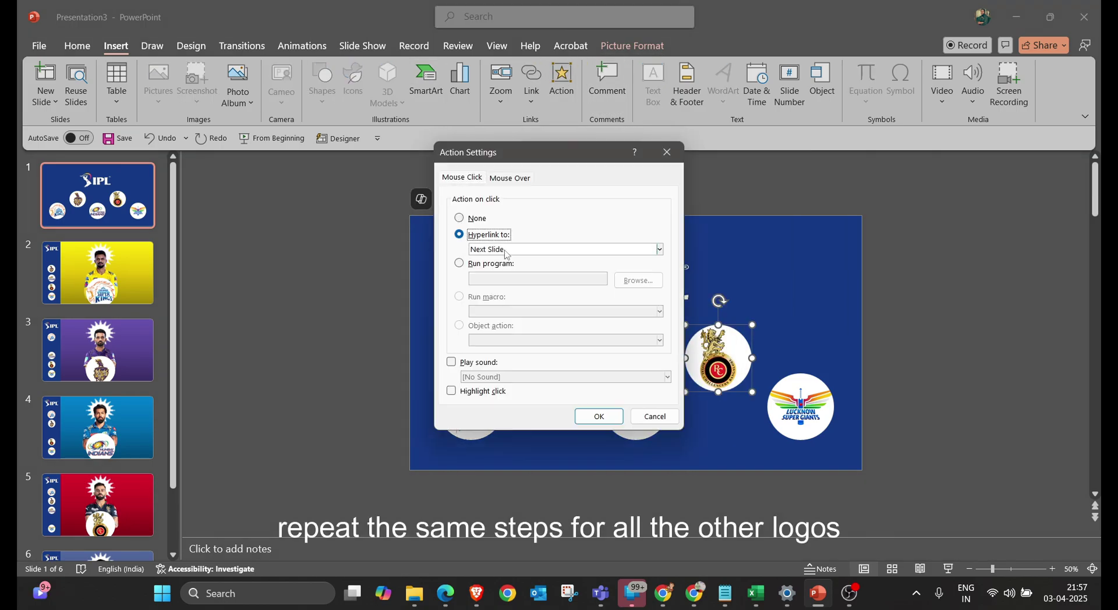
# Hyperlink the title slide's Royal Challengers Bengaluru logo to its team slide through an action
pyautogui.click(506, 251)
pyautogui.click(645, 377)
pyautogui.click(599, 416)
# Add a mouse-over action to the title slide's Lucknow Super Giants logo that hyperlinks to Slide 6
pyautogui.click(800, 407)
pyautogui.click(562, 85)
pyautogui.click(510, 178)
pyautogui.click(507, 250)
pyautogui.click(490, 359)
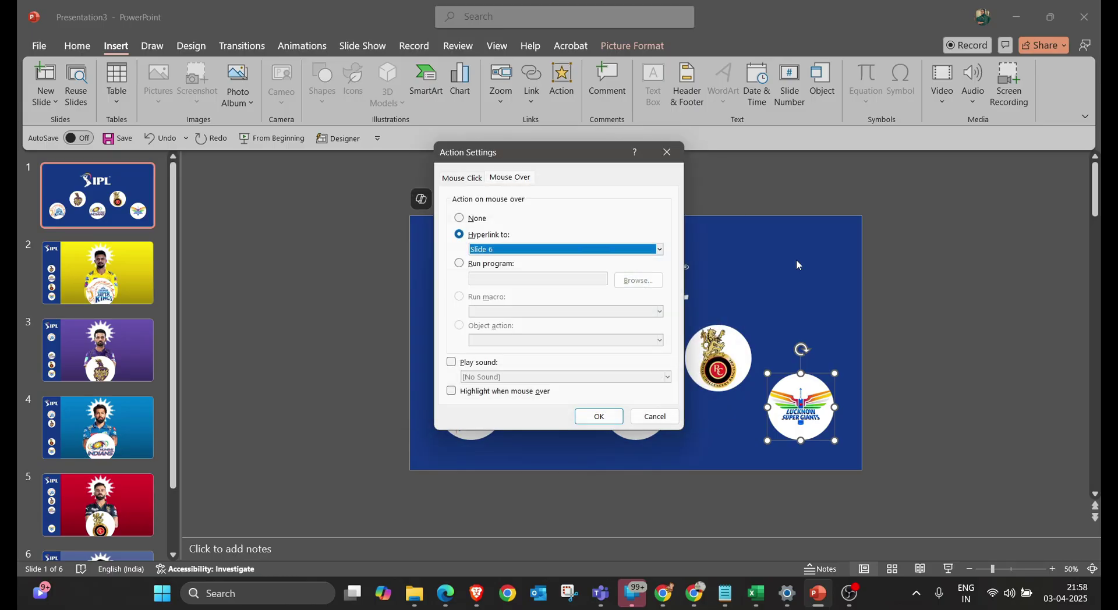
pyautogui.press('Return')
# On the Chennai slide, add a mouse-over action to the small Kolkata logo that hyperlinks to Slide 3
pyautogui.click(151, 301)
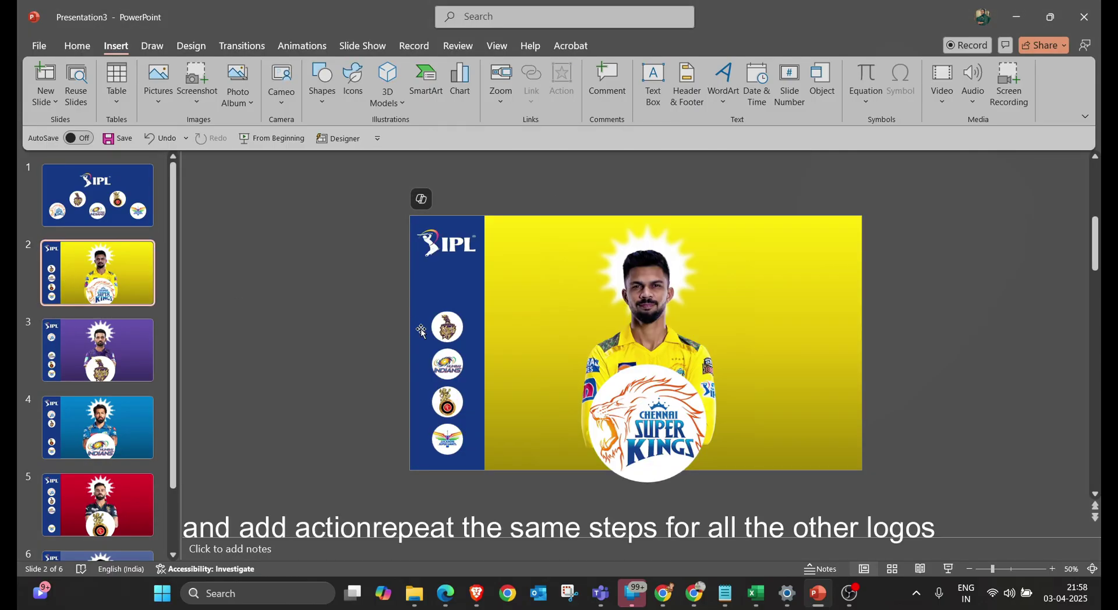
pyautogui.click(562, 80)
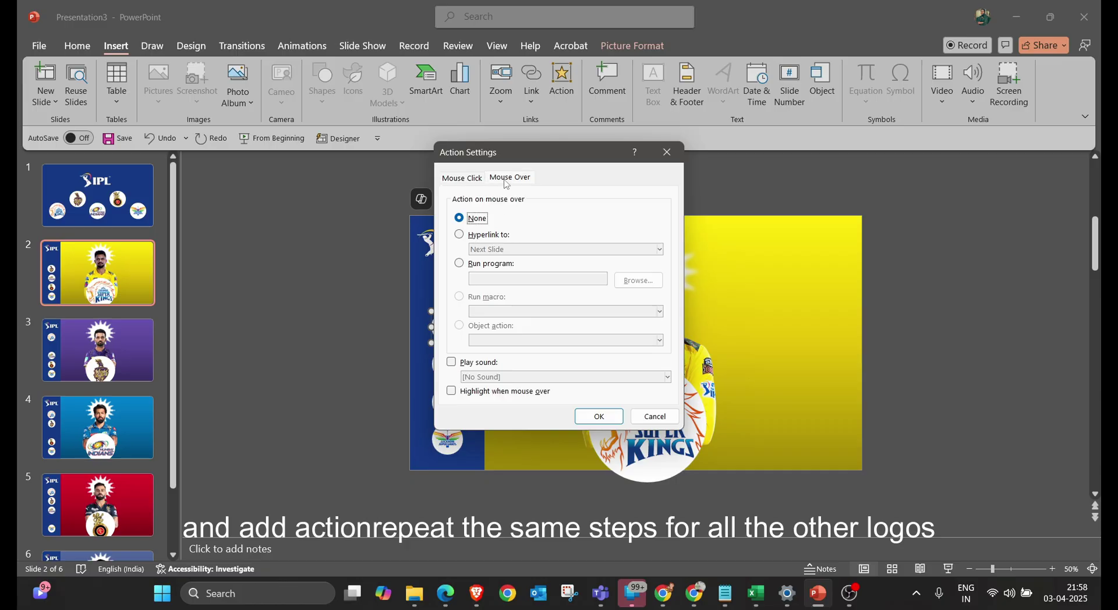
pyautogui.click(489, 249)
pyautogui.click(489, 362)
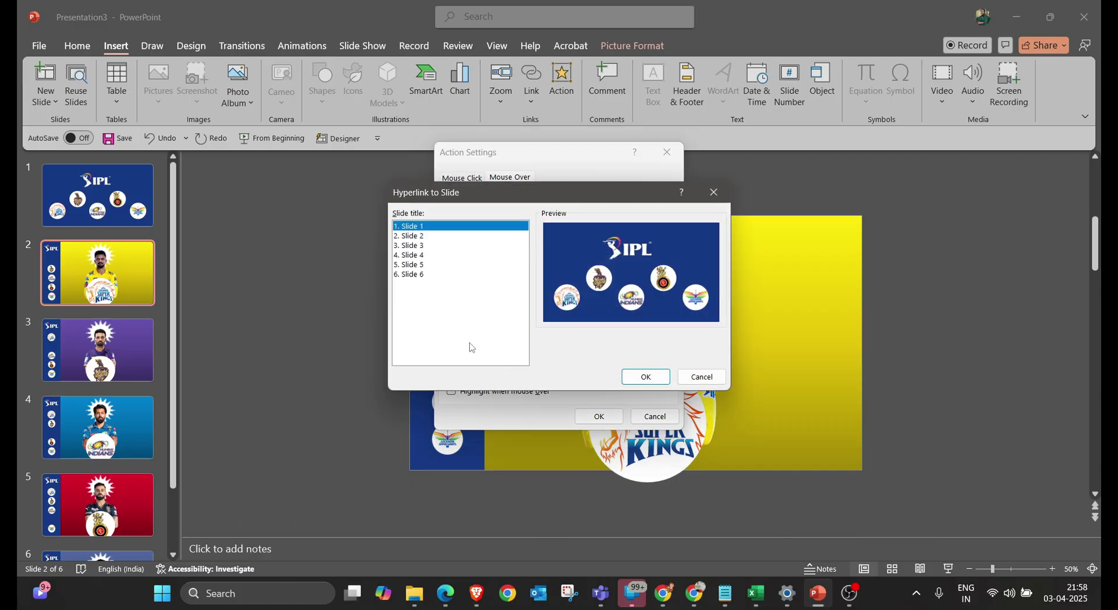
pyautogui.click(411, 246)
pyautogui.click(643, 377)
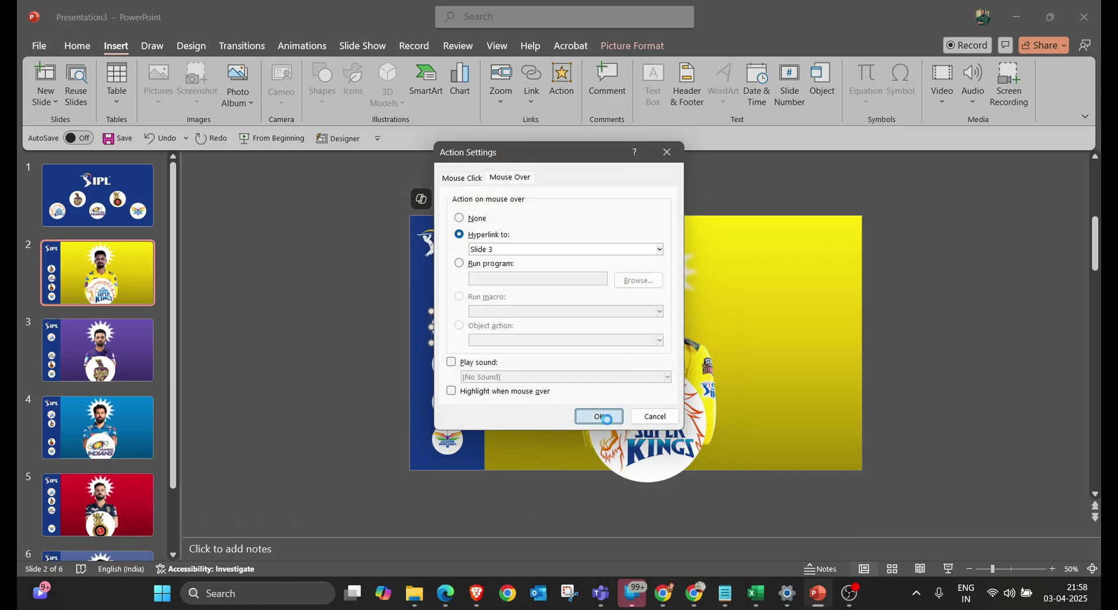
pyautogui.click(599, 416)
# Delete the unlinked Kolkata logos from the Mumbai, Bengaluru and Lucknow slides and copy the linked one from the Chennai slide
pyautogui.scroll(-3, 270, 369)
pyautogui.click(445, 337)
pyautogui.press('Delete')
pyautogui.scroll(-1, 446, 338)
pyautogui.click(446, 337)
pyautogui.press('Delete')
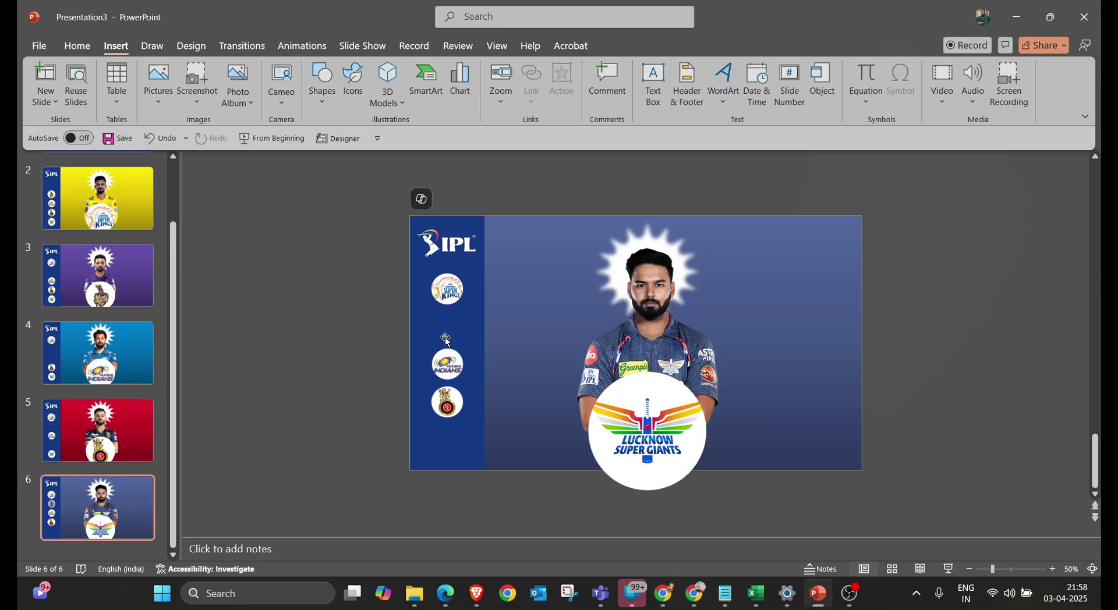
pyautogui.scroll(4, 445, 337)
pyautogui.click(445, 338)
pyautogui.hotkey('ctrl', 'c')
# On the Lucknow slide, add a mouse-over action that hyperlinks the small Chennai logo to its team slide
pyautogui.click(561, 81)
pyautogui.click(510, 178)
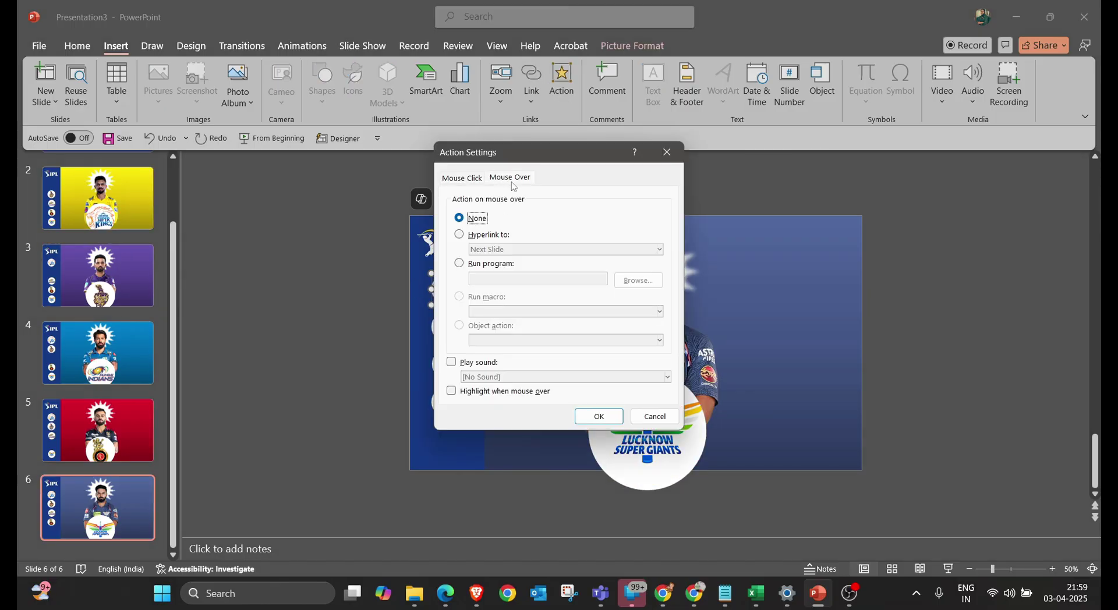
pyautogui.click(460, 235)
pyautogui.click(489, 249)
pyautogui.click(486, 362)
pyautogui.click(643, 378)
pyautogui.click(599, 417)
# Paste the linked Chennai logo onto the Bengaluru, Mumbai and Kolkata slides
pyautogui.scroll(1, 423, 303)
pyautogui.hotkey('ctrl', 'v')
pyautogui.scroll(1, 424, 302)
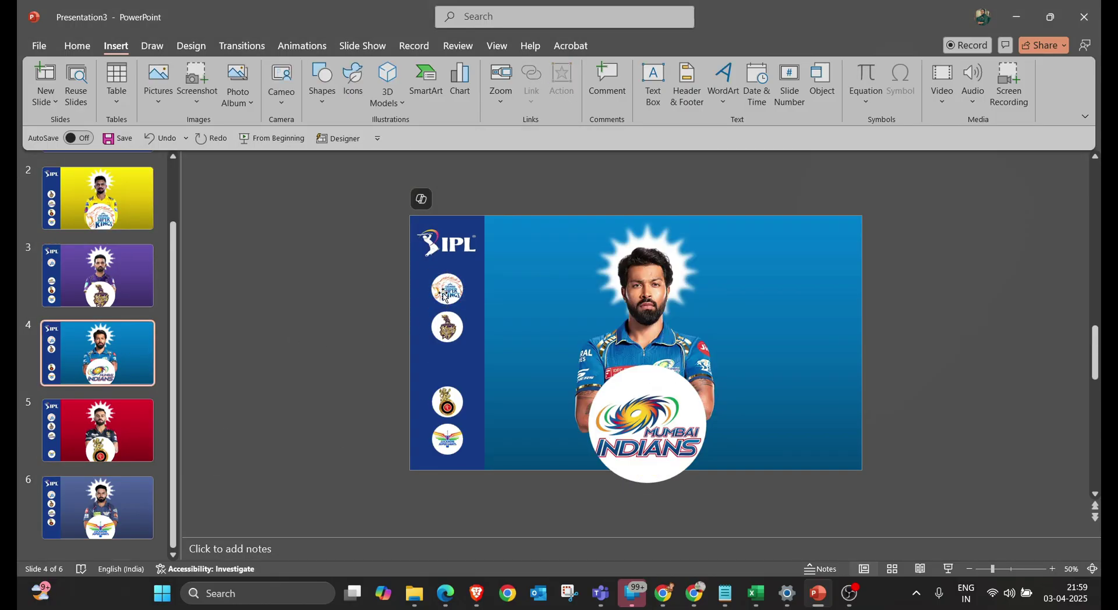
pyautogui.hotkey('ctrl', 'v')
pyautogui.scroll(1, 424, 303)
pyautogui.hotkey('ctrl', 'v')
# On the Chennai slide, add a mouse-over action that hyperlinks the small Mumbai Indians logo to its team slide
pyautogui.scroll(1, 424, 303)
pyautogui.click(447, 364)
pyautogui.click(561, 85)
pyautogui.click(510, 178)
pyautogui.click(460, 234)
pyautogui.click(565, 249)
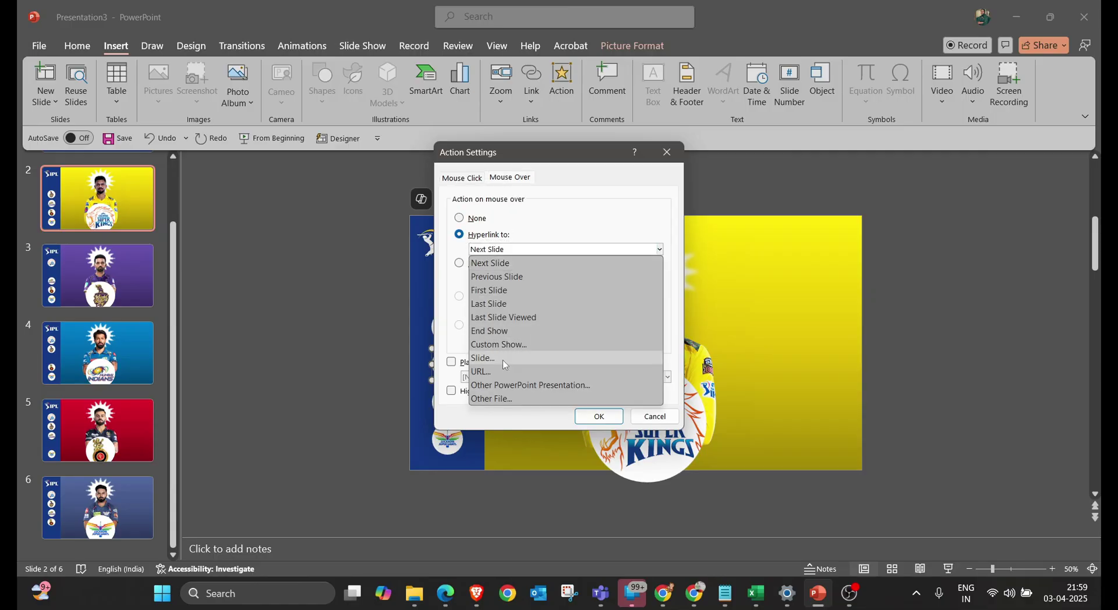
pyautogui.click(486, 362)
pyautogui.click(478, 274)
pyautogui.click(669, 398)
pyautogui.click(599, 416)
# On the Lucknow slide, hyperlink the small Royal Challengers logo to Slide 5 on mouse over and carry the linked logo to other team slides
pyautogui.scroll(-4, 460, 373)
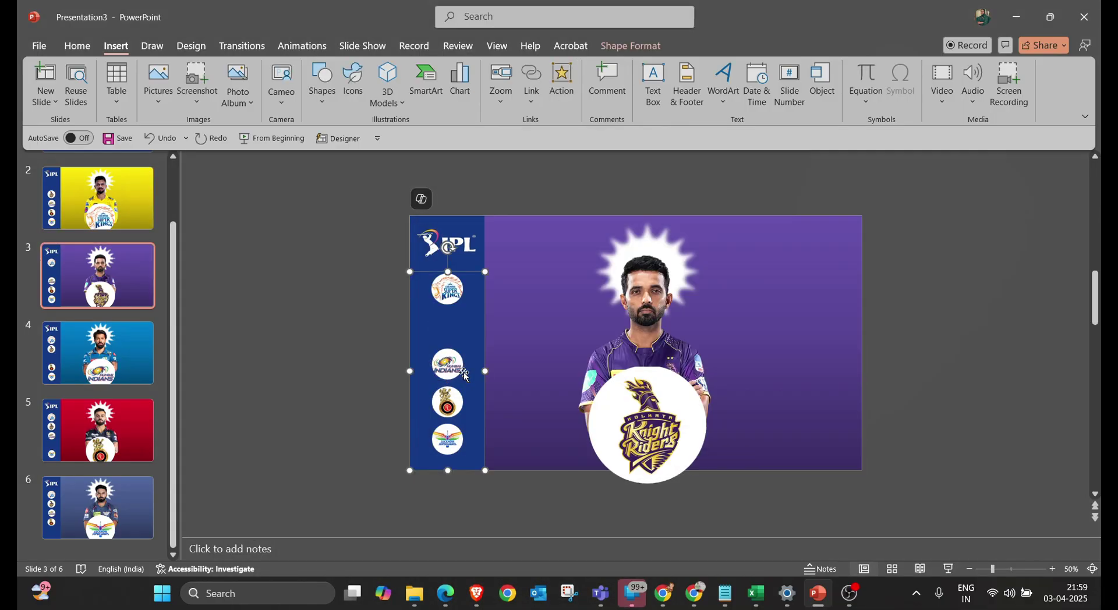
pyautogui.click(447, 401)
pyautogui.click(562, 85)
pyautogui.click(510, 178)
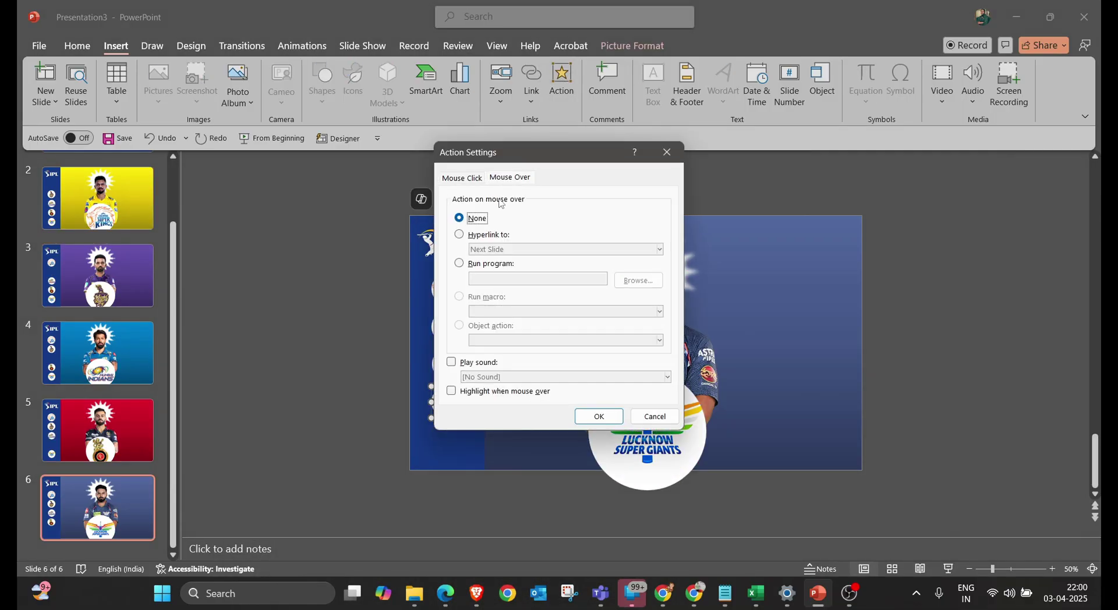
pyautogui.click(460, 235)
pyautogui.click(564, 249)
pyautogui.click(487, 362)
pyautogui.click(437, 265)
pyautogui.click(645, 377)
pyautogui.scroll(3, 528, 457)
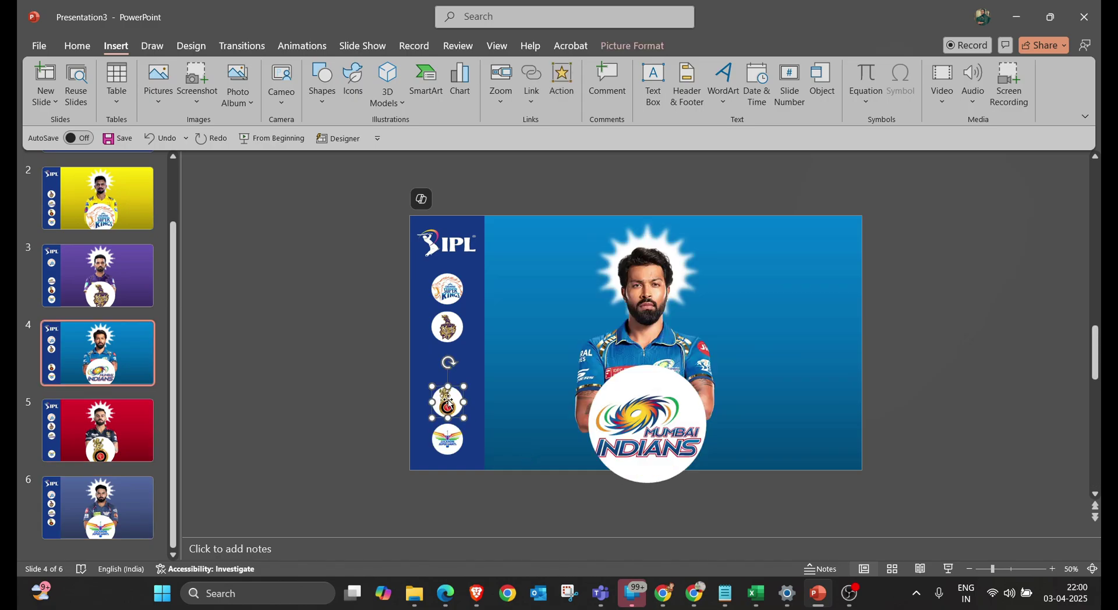
pyautogui.scroll(1, 448, 401)
pyautogui.scroll(-2, 448, 401)
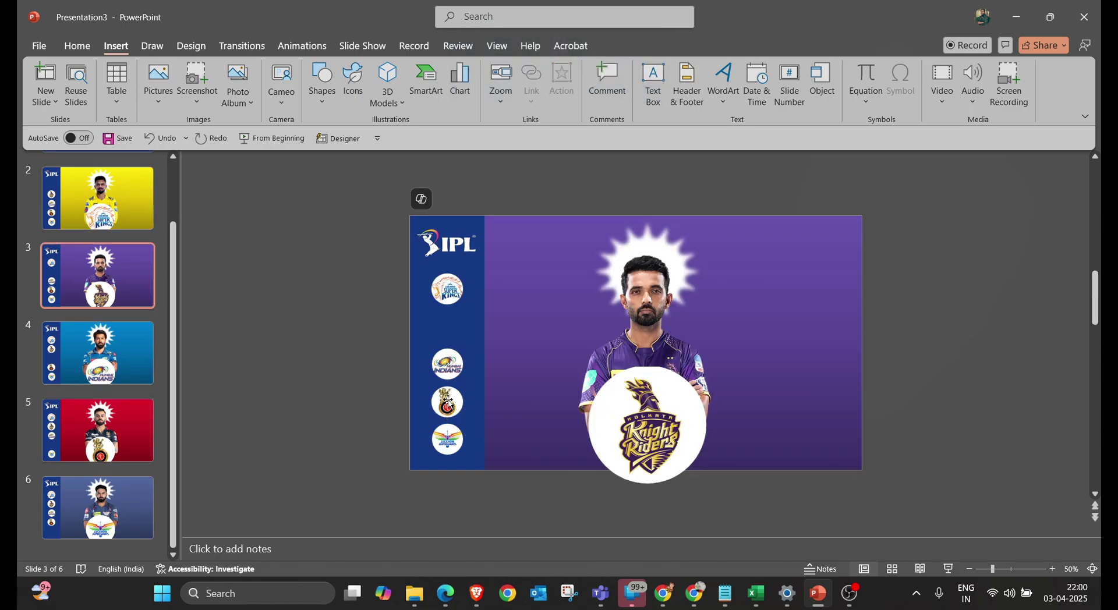
# On the Chennai slide, hyperlink the small Lucknow logo to Slide 6 on mouse over and carry the linked logo to other team slides
pyautogui.scroll(2, 448, 402)
pyautogui.click(447, 439)
pyautogui.click(561, 85)
pyautogui.click(510, 179)
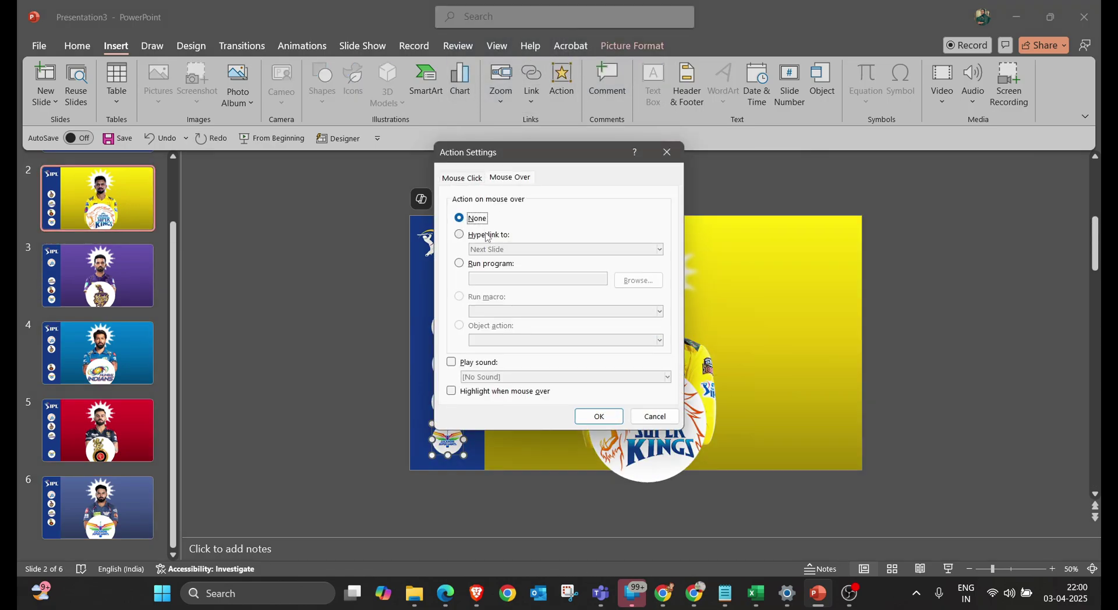
pyautogui.click(460, 234)
pyautogui.click(565, 249)
pyautogui.click(486, 362)
pyautogui.click(437, 274)
pyautogui.scroll(-4, 483, 446)
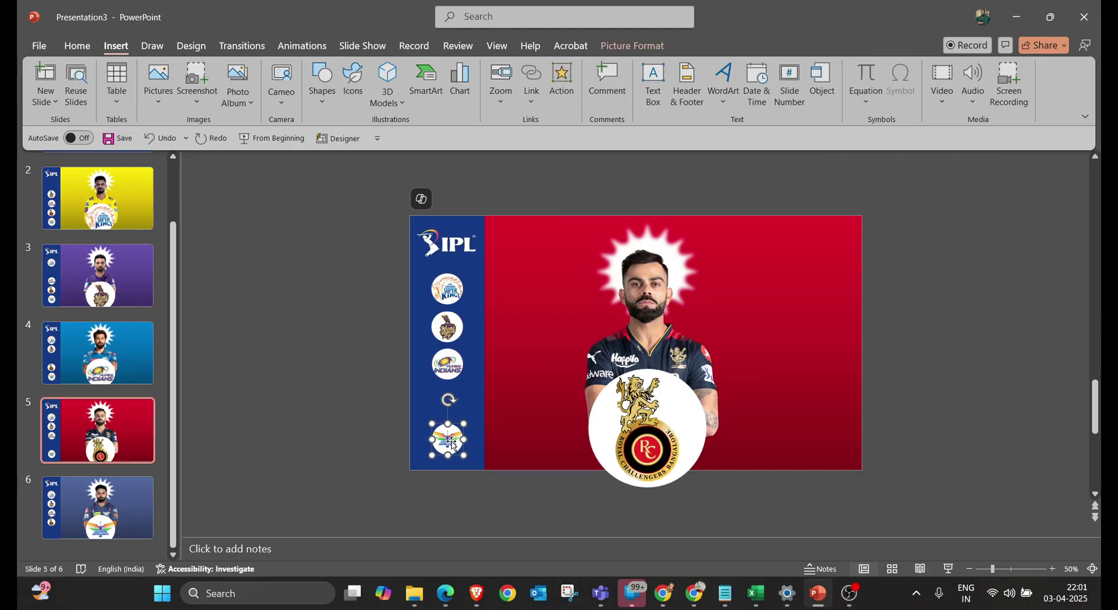
# Return to the title slide and select it in the slide list
pyautogui.scroll(1, 145, 334)
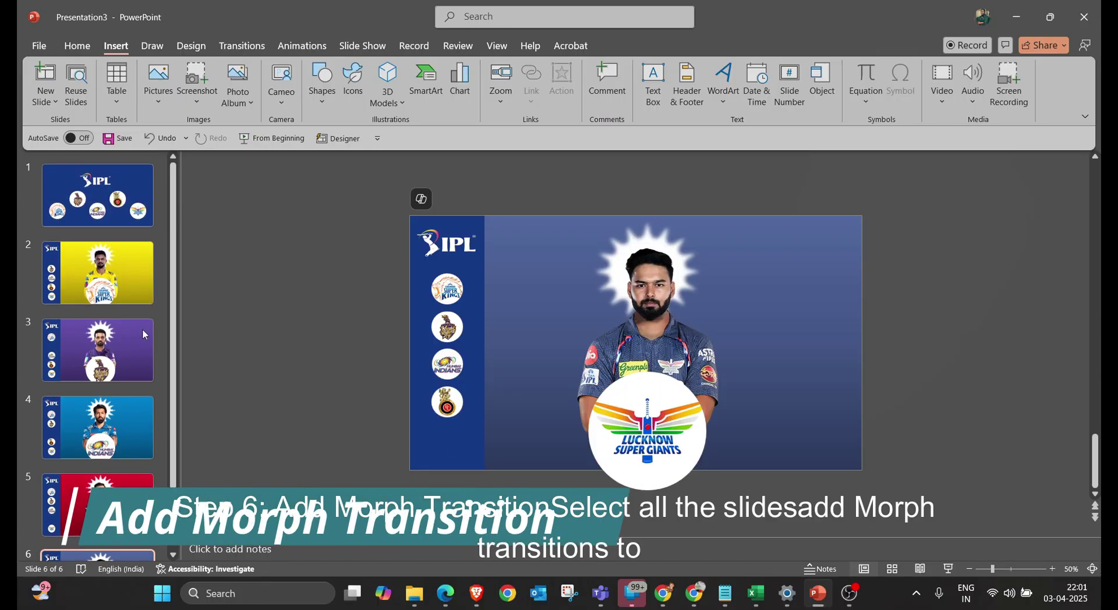
pyautogui.click(116, 219)
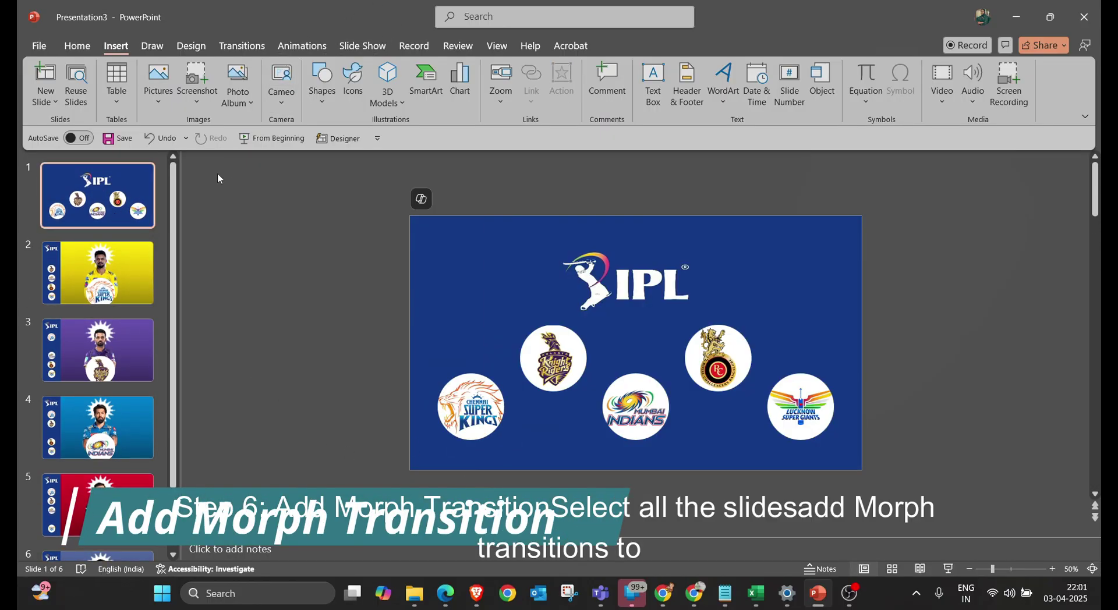